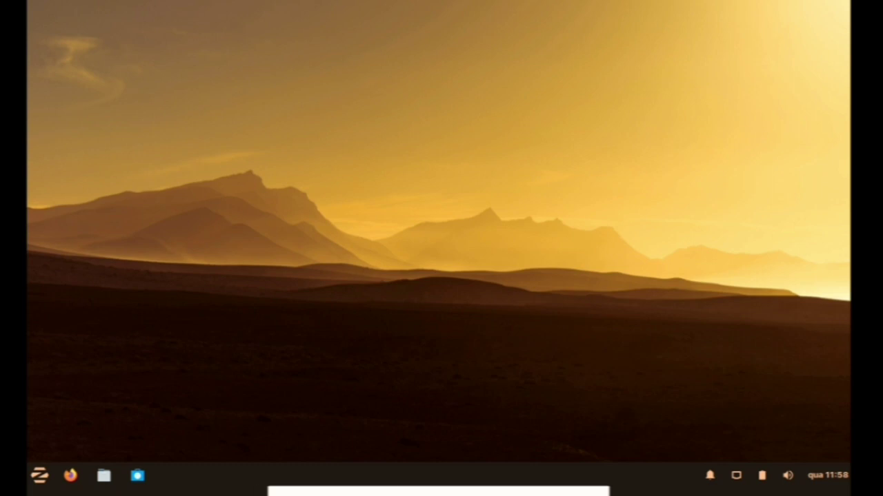
# Open the Acessibilidade settings from the Configurações category of the application menu
pyautogui.moveTo(441, 491)
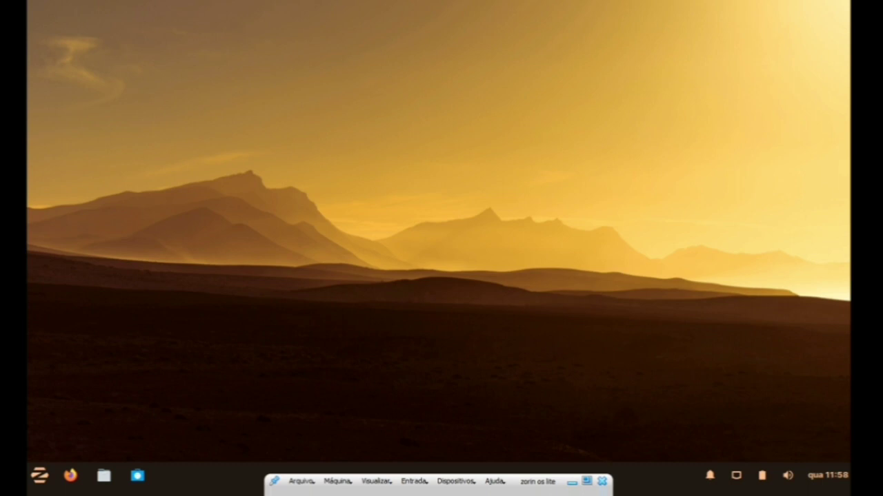
pyautogui.press('super')
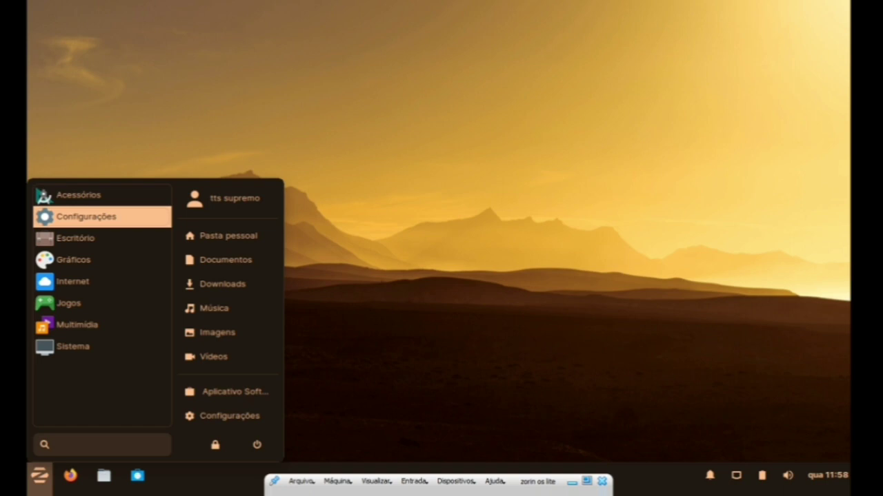
pyautogui.press('Return')
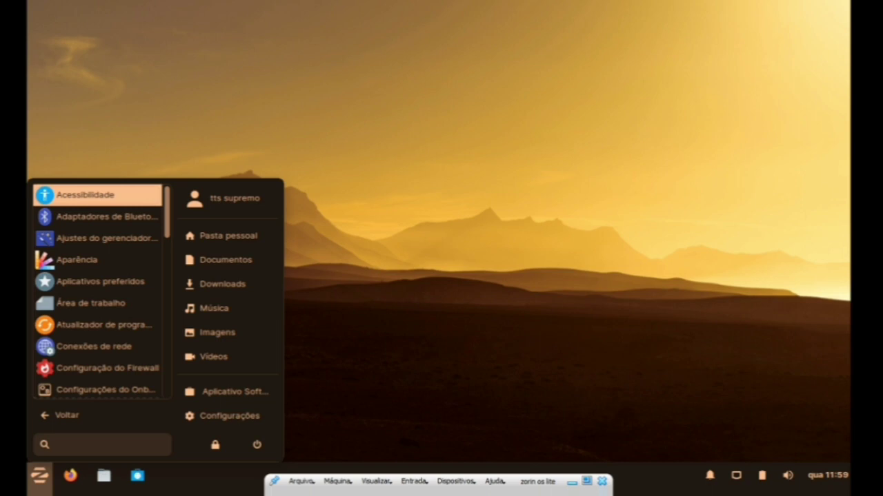
pyautogui.press('Return')
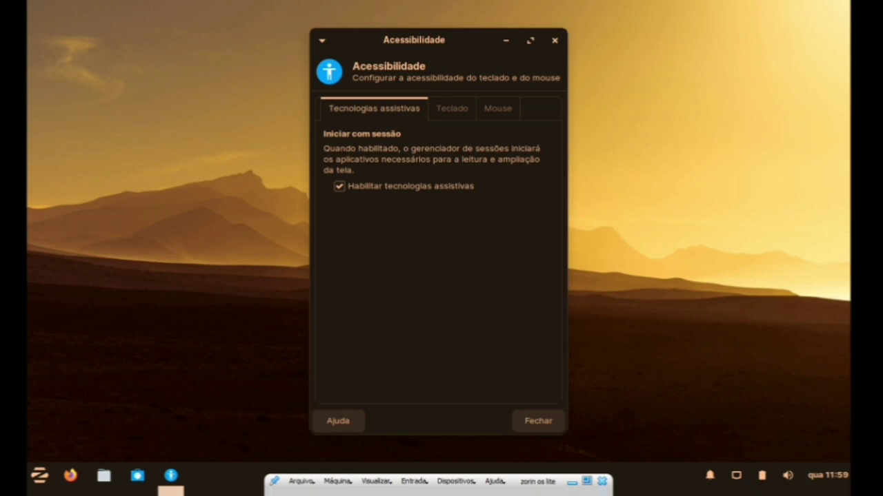
# Review the keyboard and mouse accessibility options, return to Tecnologias assistivas, and close the Acessibilidade settings
pyautogui.click(452, 108)
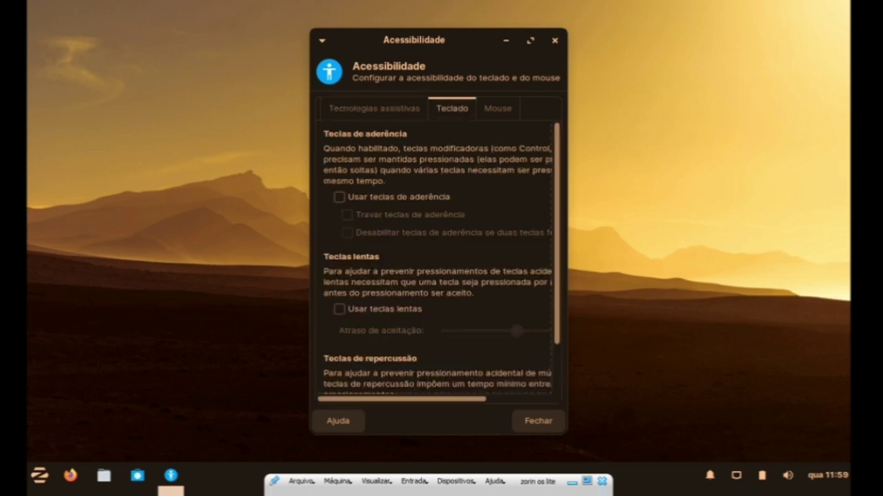
pyautogui.click(497, 108)
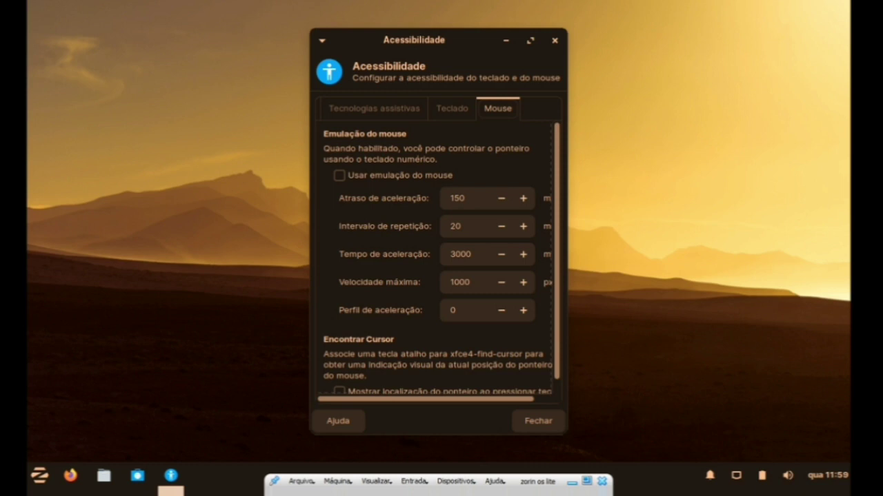
pyautogui.press('Left')
pyautogui.press('Left')
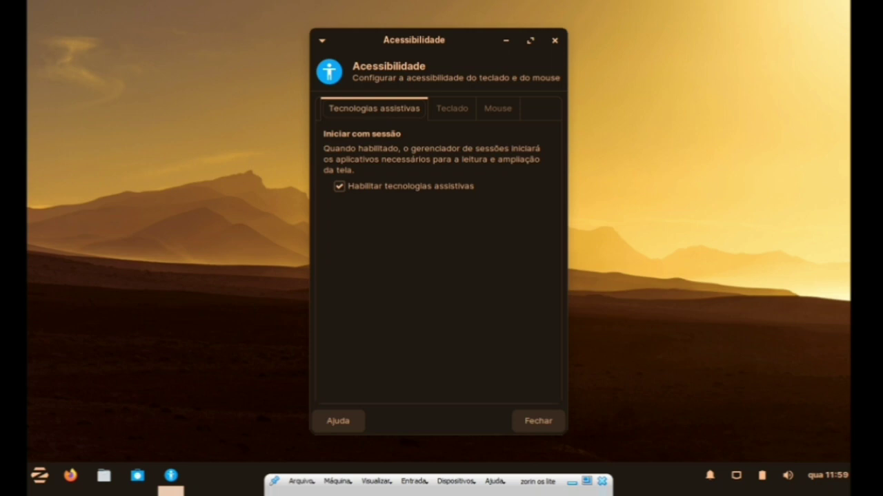
pyautogui.press('Escape')
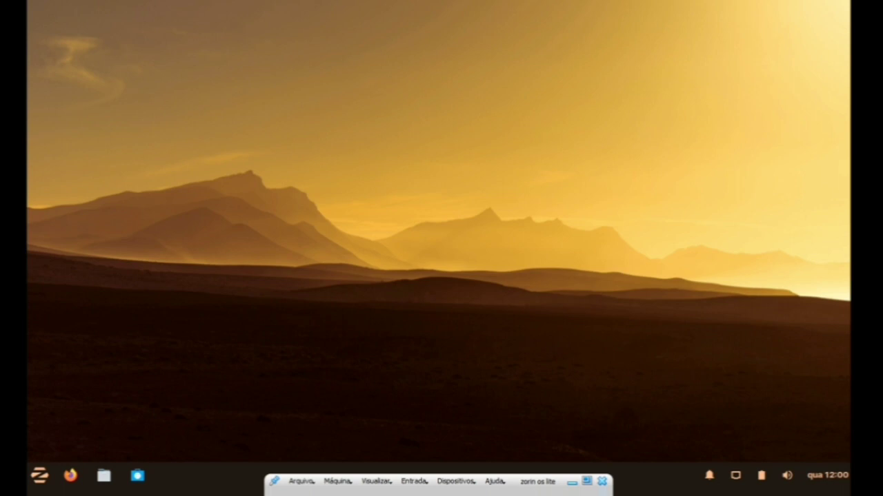
# Browse the application menu's categories from Configurações through Sistema and go to its search field
pyautogui.press('super')
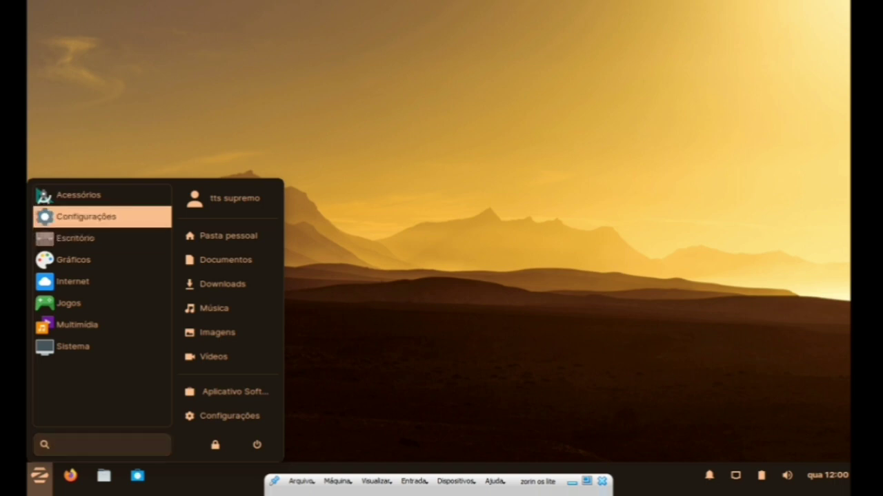
pyautogui.click(103, 238)
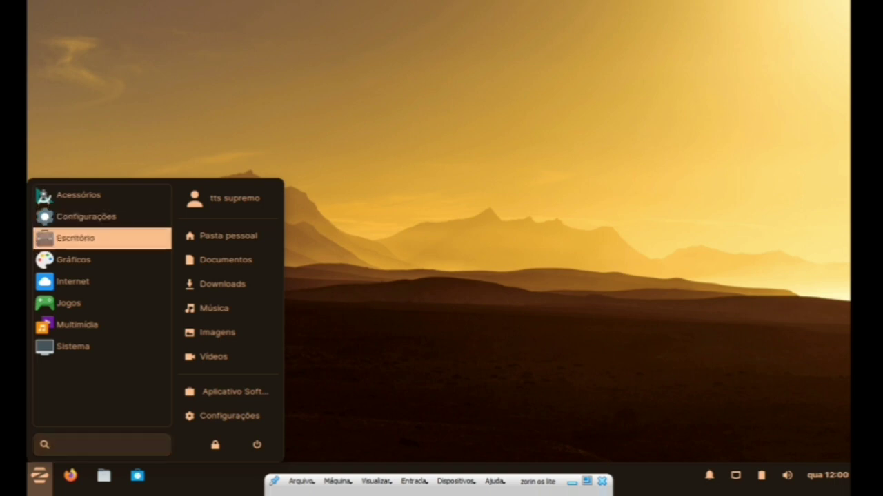
pyautogui.click(103, 259)
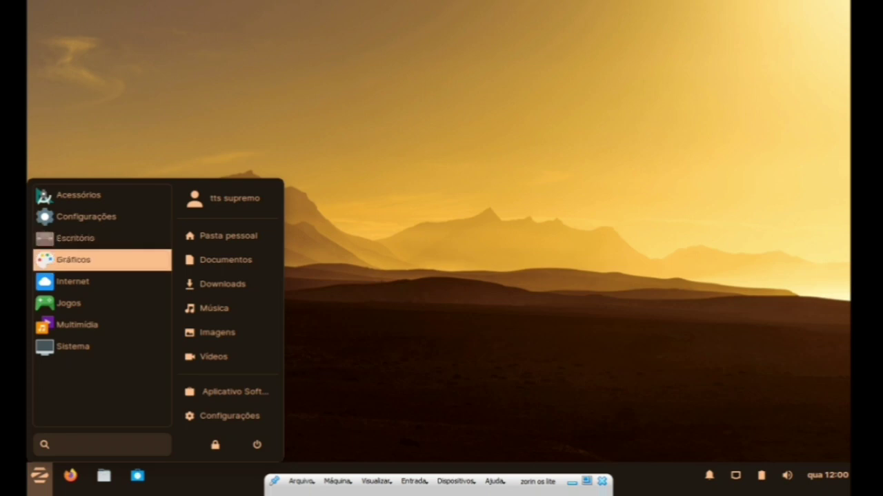
pyautogui.click(102, 281)
pyautogui.click(103, 303)
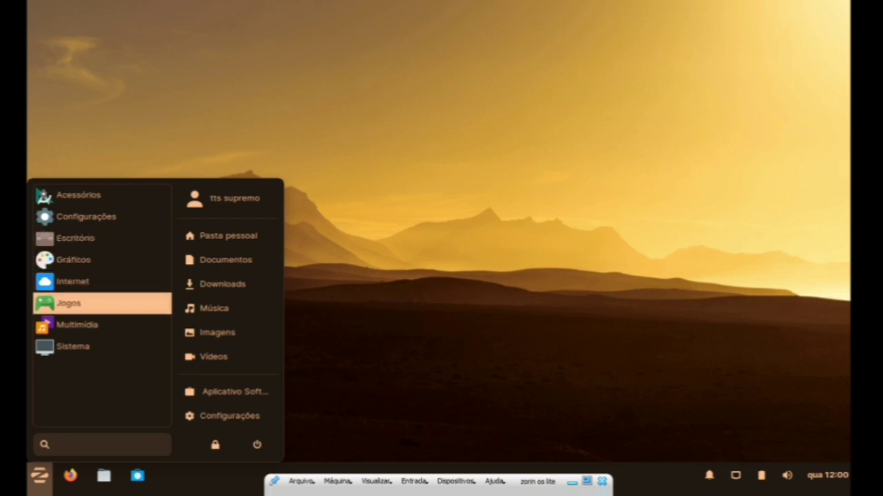
pyautogui.click(103, 325)
pyautogui.click(103, 346)
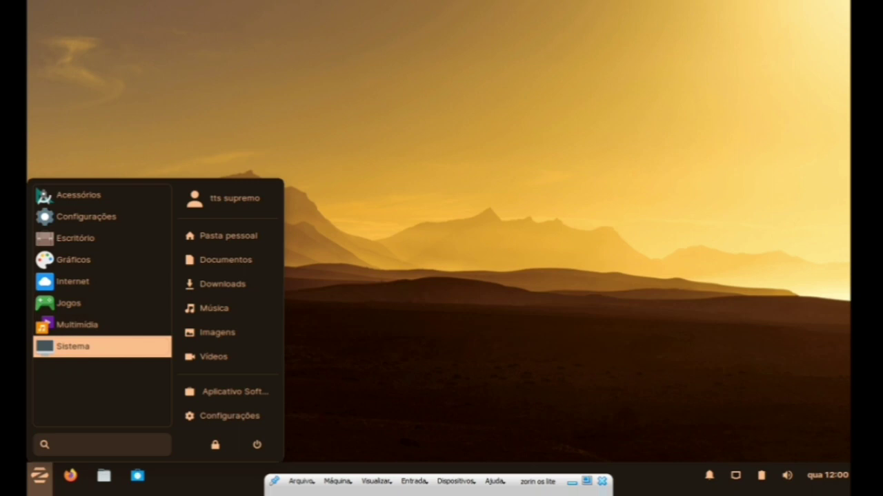
pyautogui.click(102, 445)
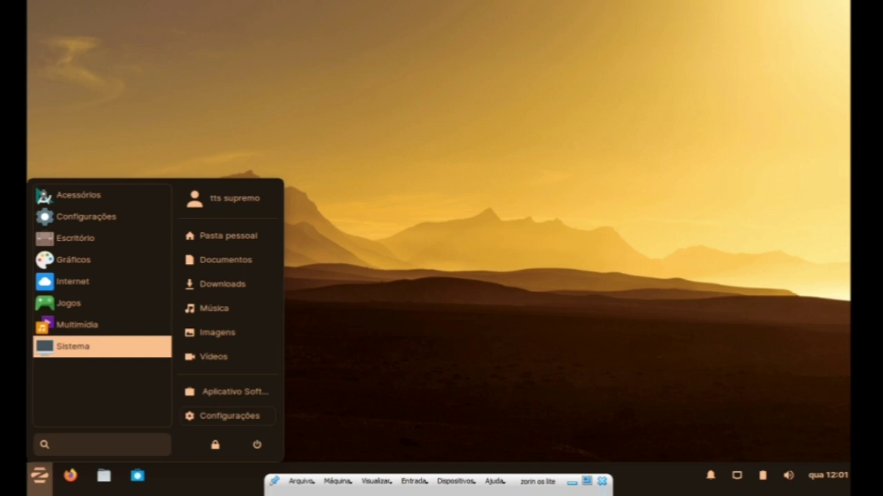
# Reopen the application menu and enter the Configurações category
pyautogui.press('super')
pyautogui.press('super')
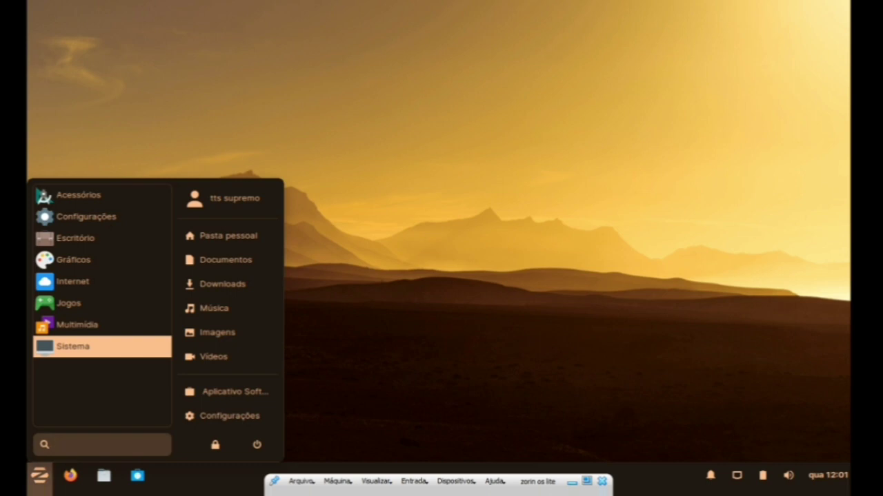
pyautogui.press('Up')
pyautogui.press('Up')
pyautogui.press('Up')
pyautogui.press('Up')
pyautogui.press('Up')
pyautogui.press('Up')
pyautogui.press('Up')
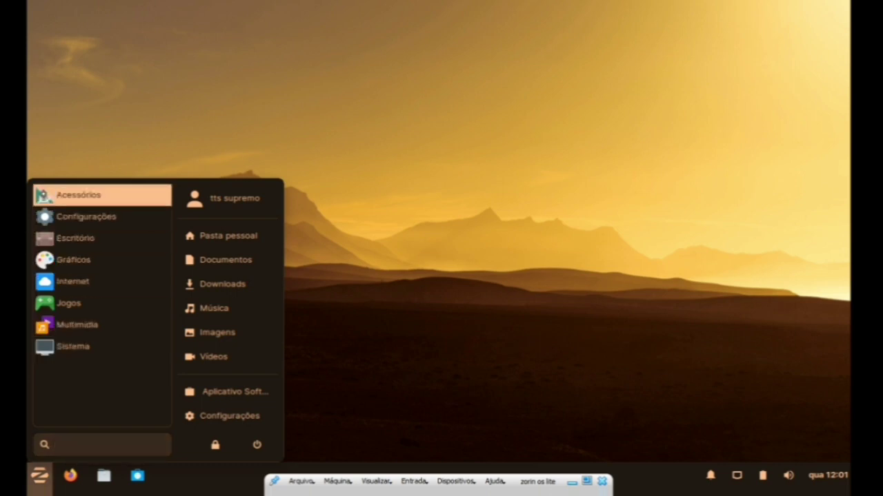
pyautogui.press('Down')
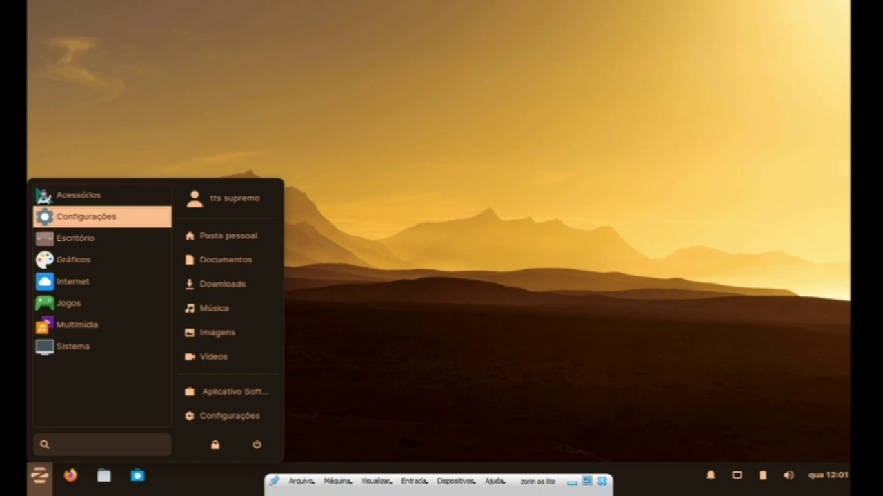
pyautogui.press('Up')
pyautogui.press('Down')
pyautogui.press('Return')
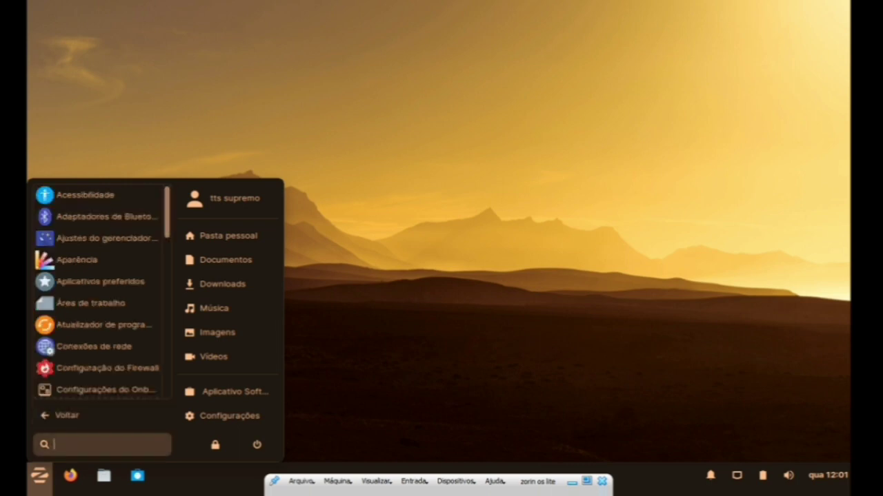
# Find Sessão e Inicialização in the list of settings and open it
pyautogui.press('Down')
pyautogui.press('Down')
pyautogui.press('Down')
pyautogui.press('Down')
pyautogui.press('Down')
pyautogui.press('Down')
pyautogui.press('Down')
pyautogui.press('Down')
pyautogui.press('Down')
pyautogui.press('Down')
pyautogui.press('Down')
pyautogui.press('Down')
pyautogui.press('Down')
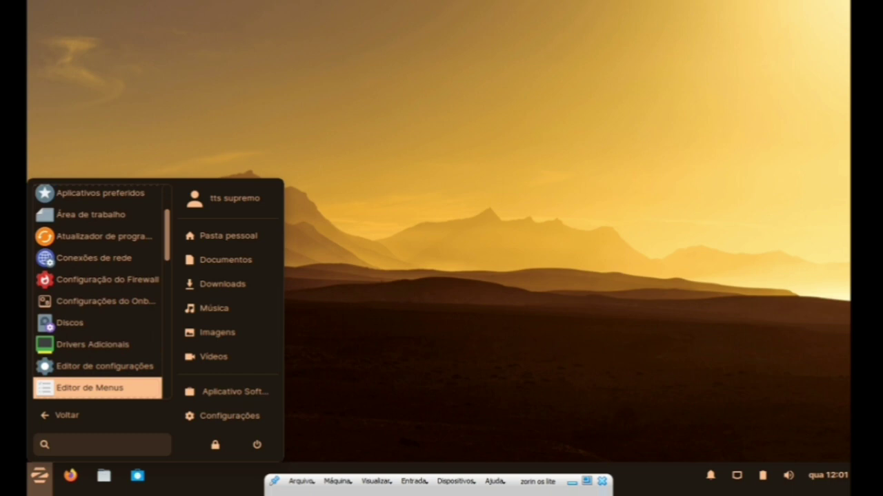
pyautogui.press('Down')
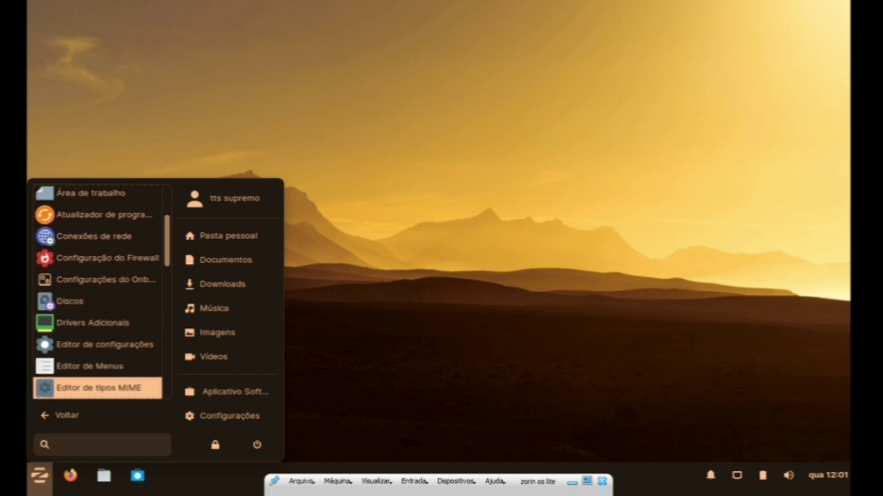
pyautogui.press('Down')
pyautogui.press('Down')
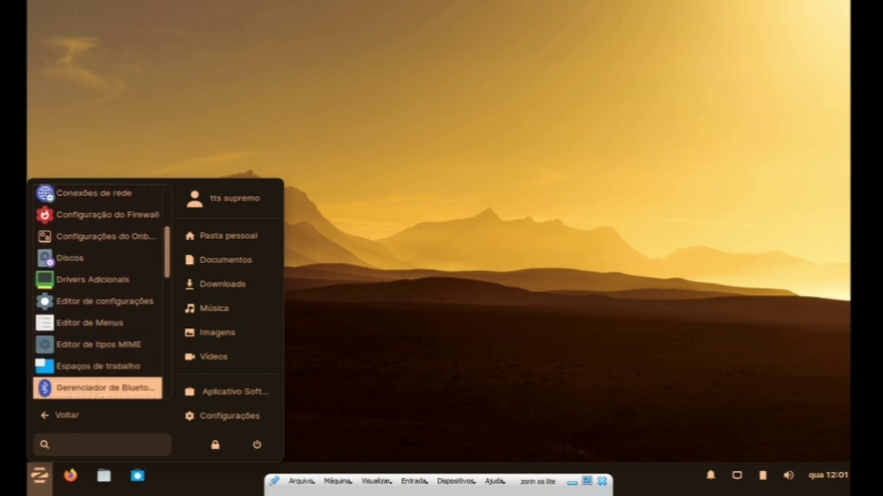
pyautogui.press('Down')
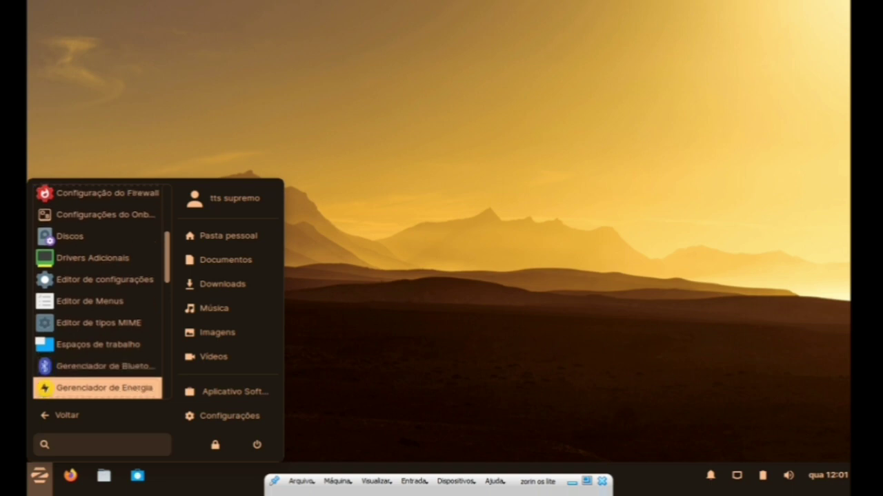
pyautogui.press('Down')
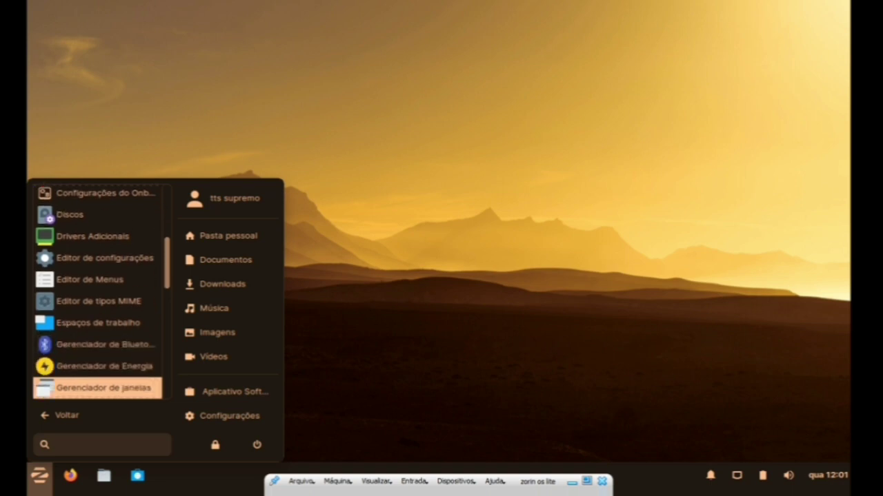
pyautogui.press('Down')
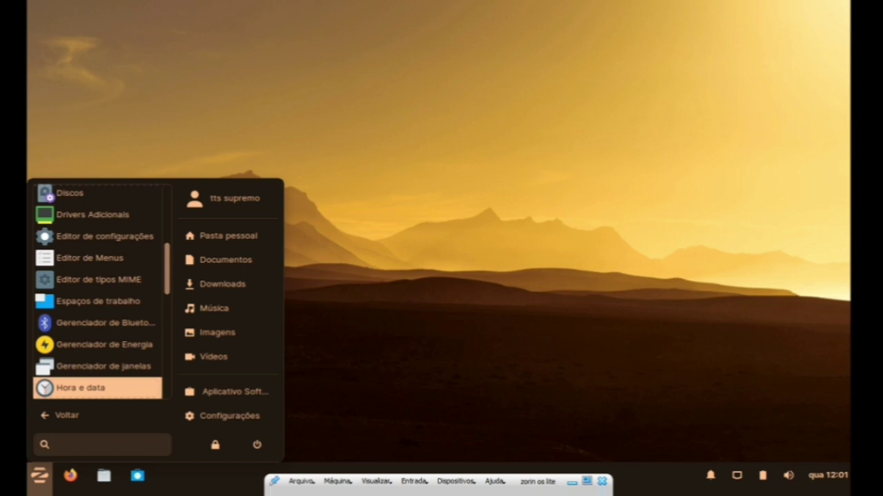
pyautogui.press('Down')
pyautogui.press('Down')
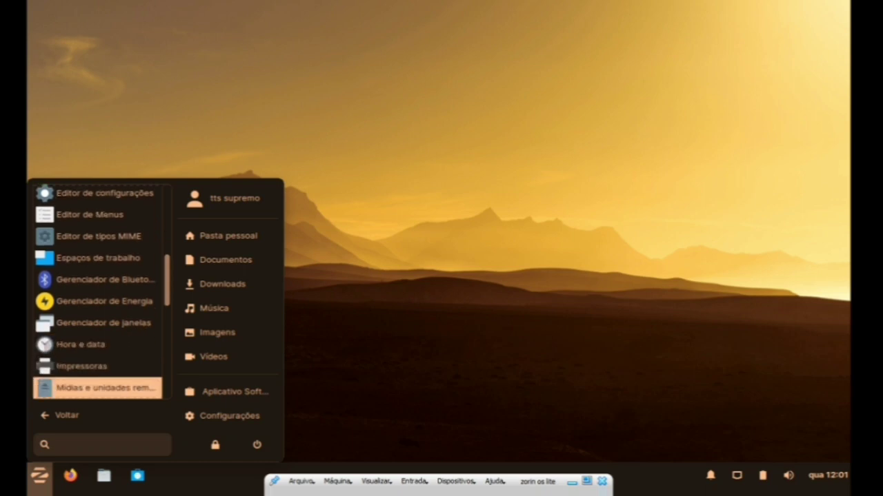
pyautogui.press('Down')
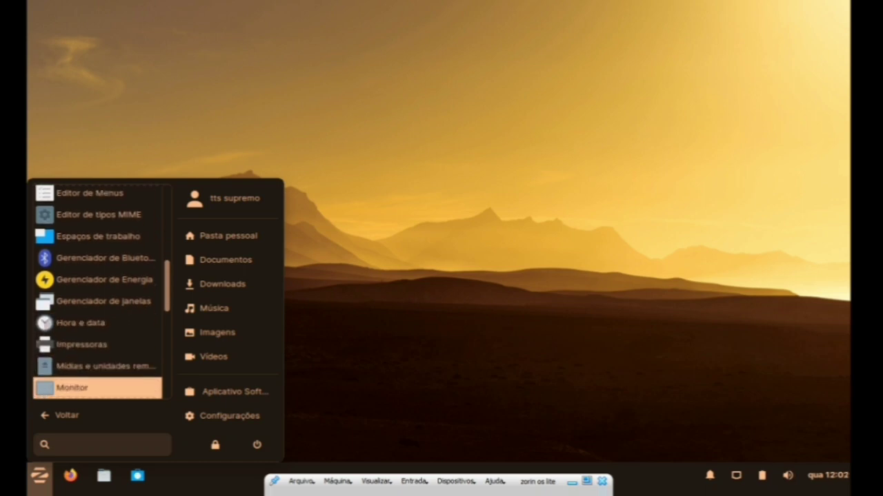
pyautogui.press('Down')
pyautogui.press('Down')
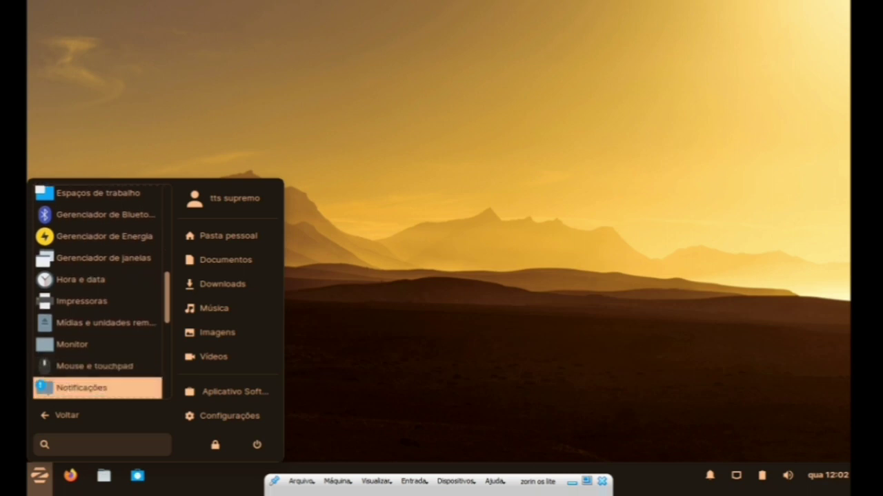
pyautogui.press('Down')
pyautogui.press('Down')
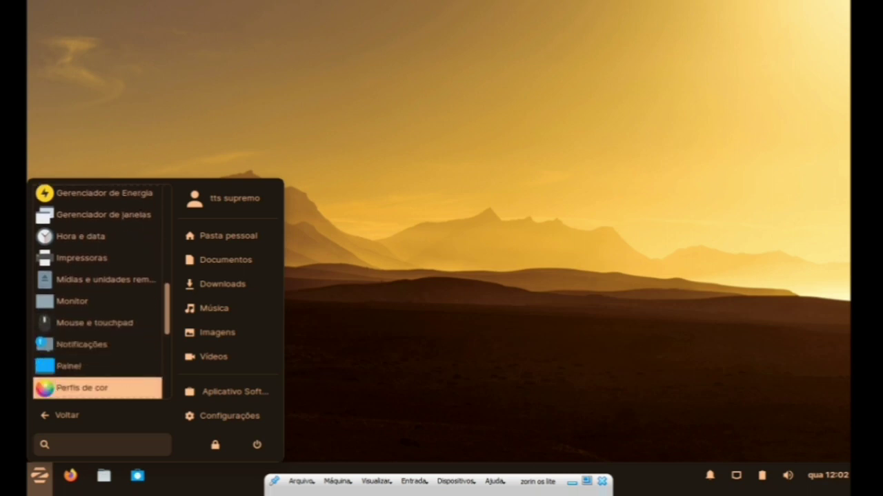
pyautogui.press('Down')
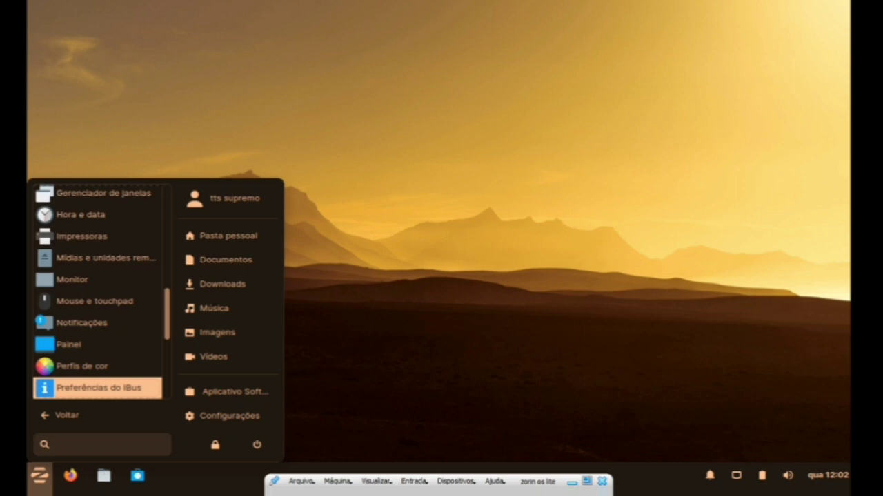
pyautogui.press('Down')
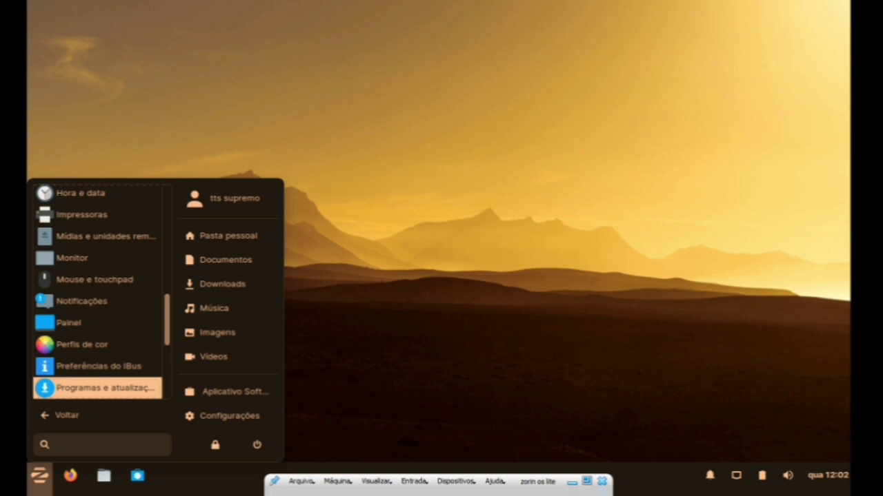
pyautogui.press('Down')
pyautogui.press('Down')
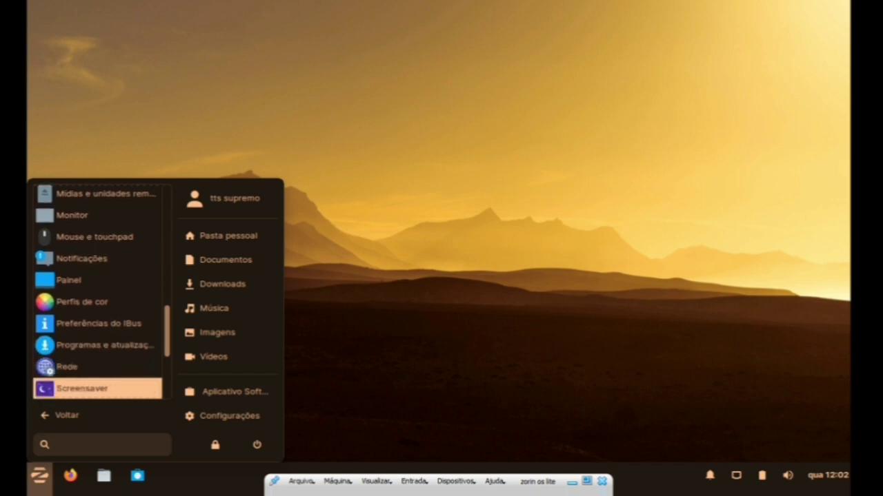
pyautogui.press('Down')
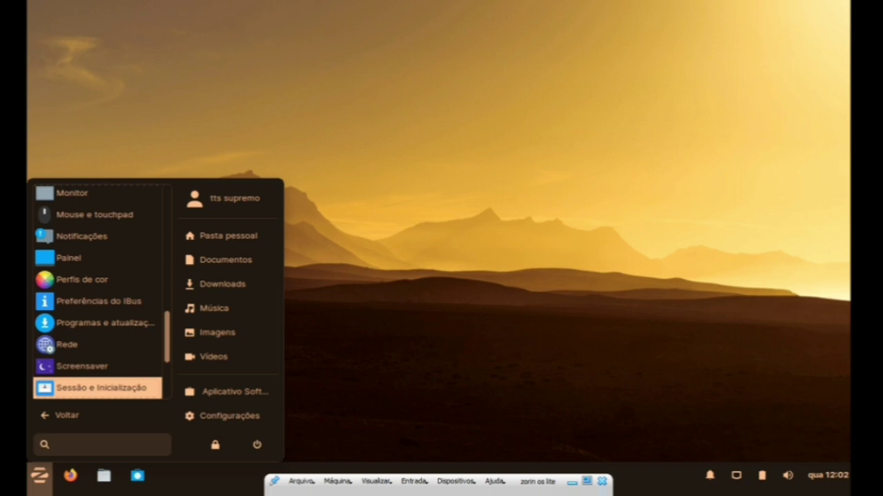
pyautogui.press('Return')
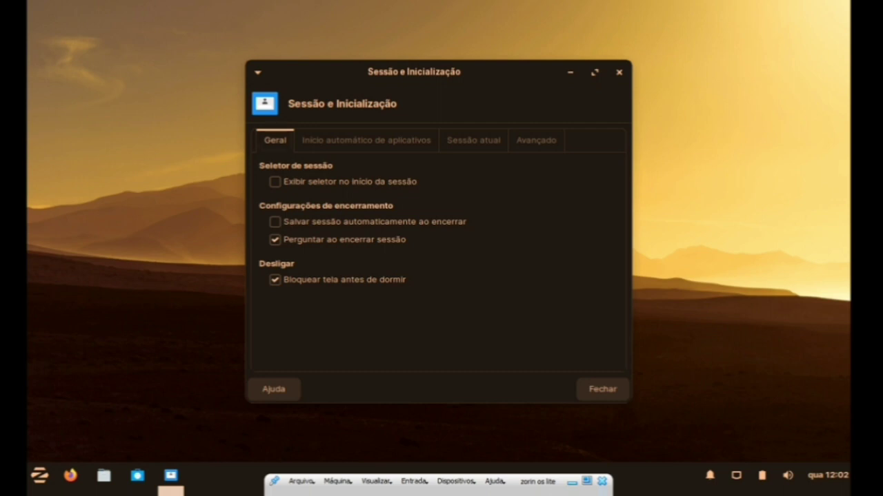
# Run the orca command through the application finder to start the screen reader
pyautogui.hotkey('alt', 'F2')
pyautogui.write('orca')
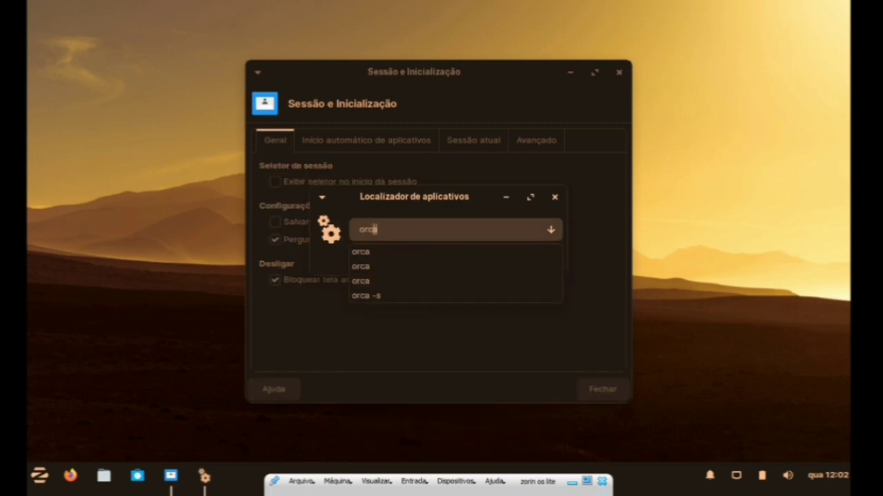
pyautogui.press('Return')
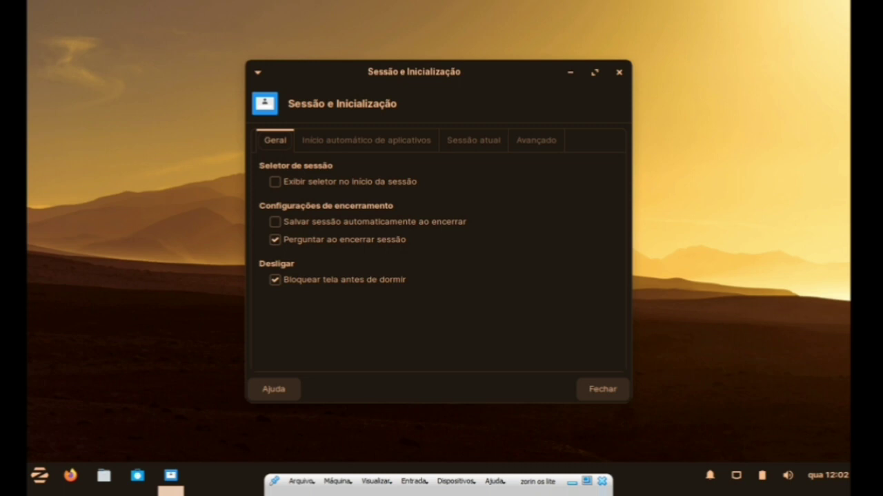
# Examine the programs under Início automático de aplicativos, from AT-SPI D-Bus Bus to Startup Sound, and close the Sessão e Inicialização window
pyautogui.hotkey('ctrl', 'pagedown')
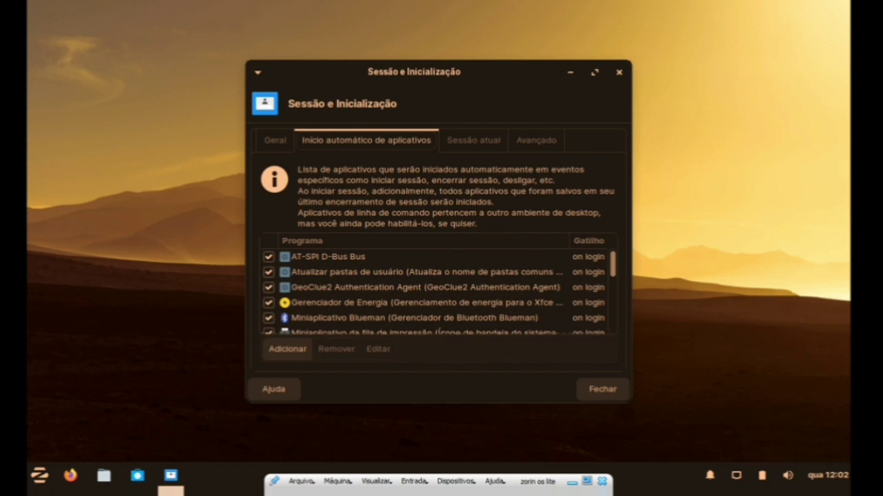
pyautogui.click(328, 256)
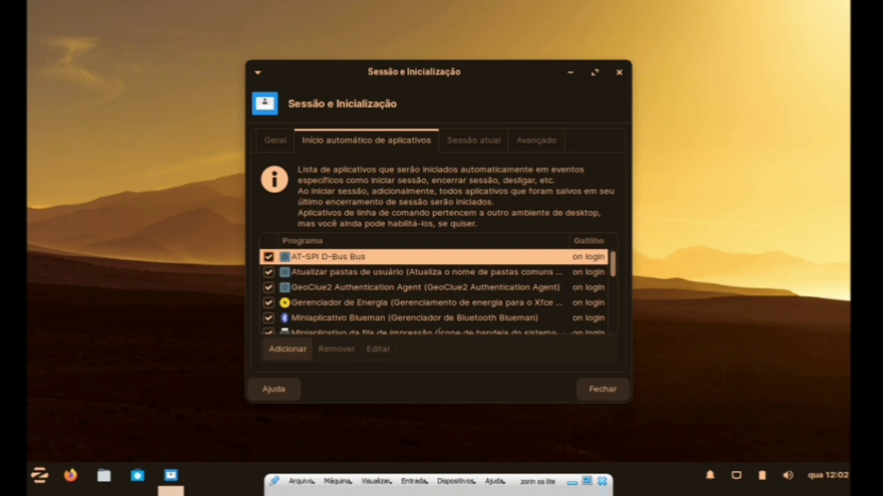
pyautogui.click(414, 271)
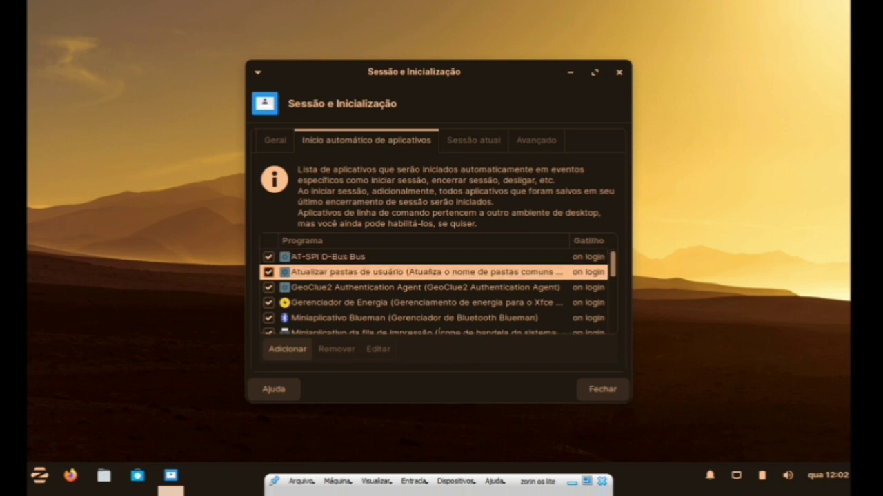
pyautogui.click(414, 287)
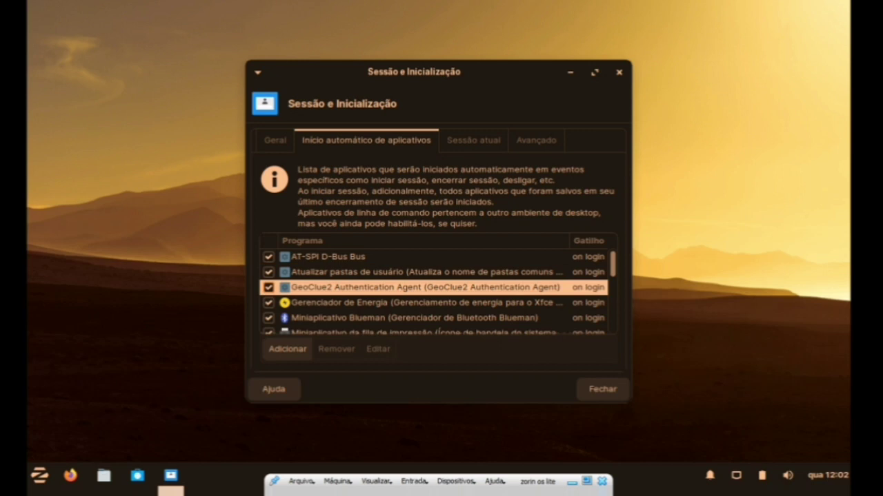
pyautogui.click(414, 302)
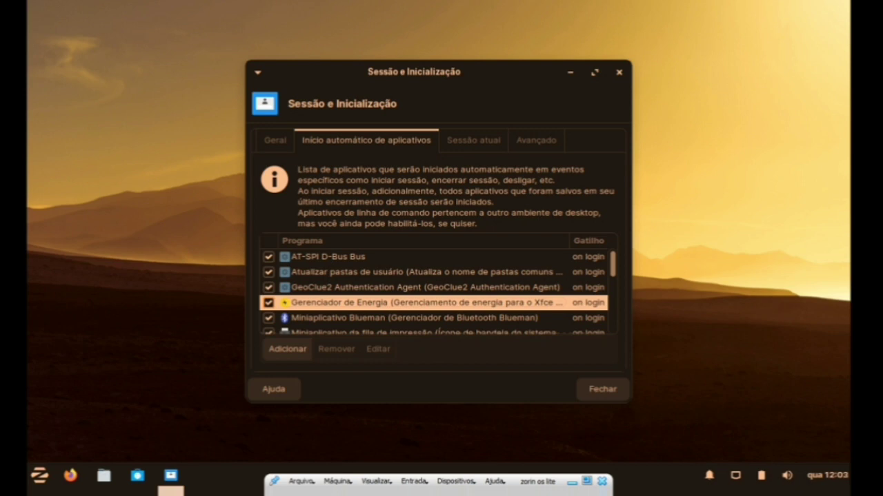
pyautogui.click(413, 318)
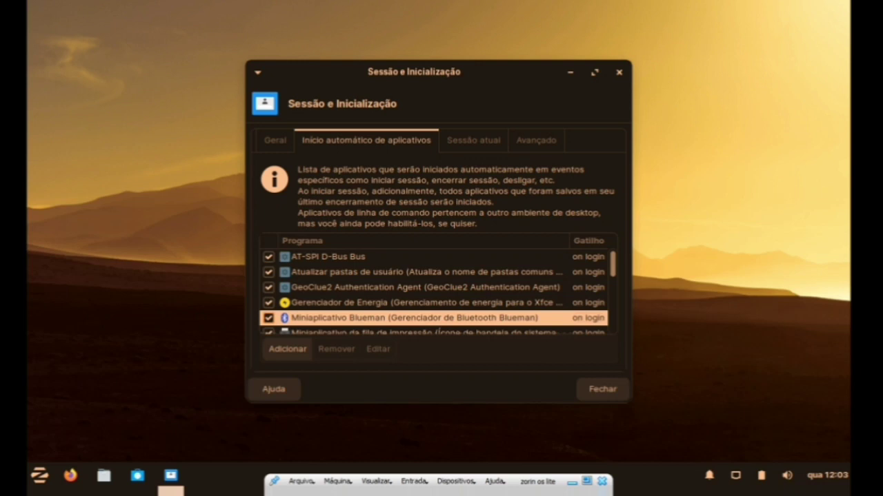
pyautogui.click(414, 331)
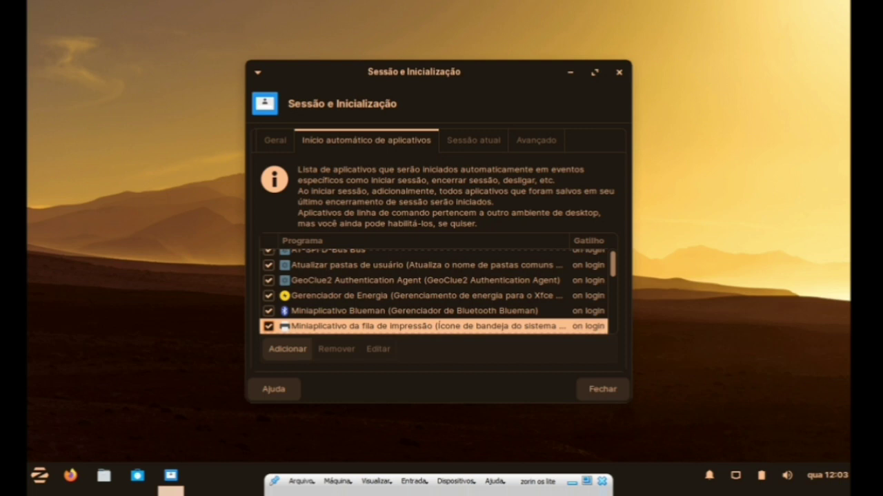
pyautogui.click(414, 332)
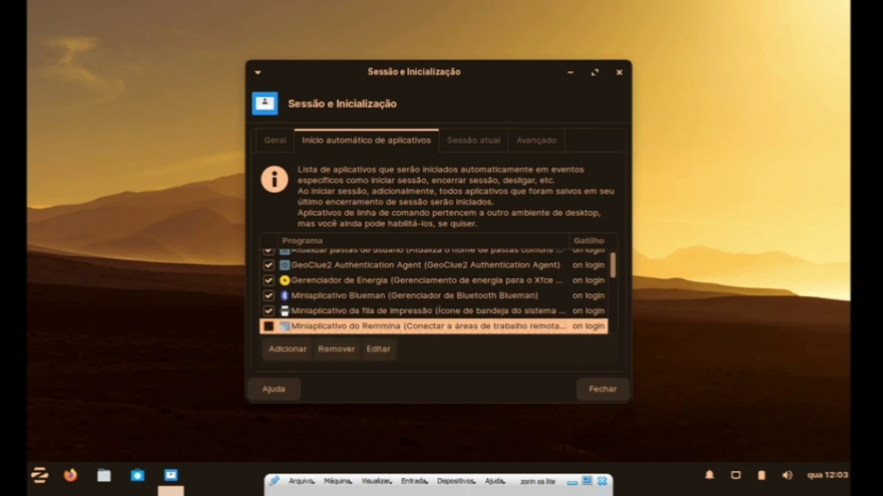
pyautogui.press('Down')
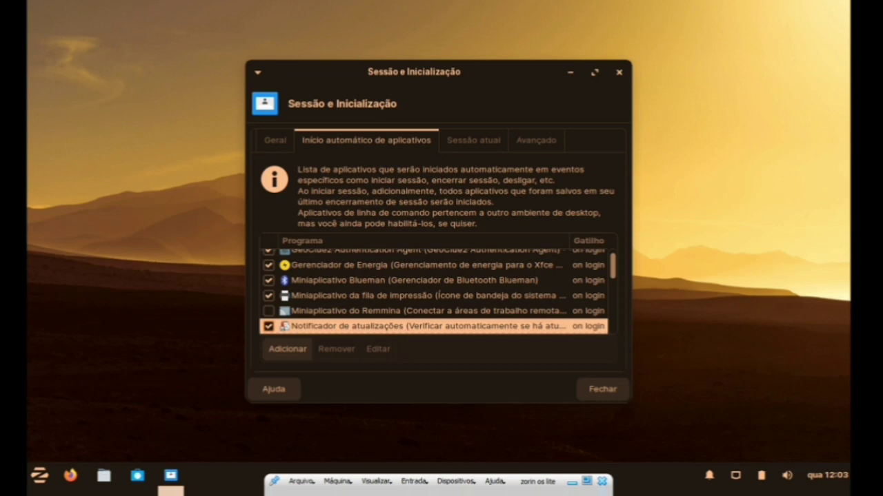
pyautogui.press('Down')
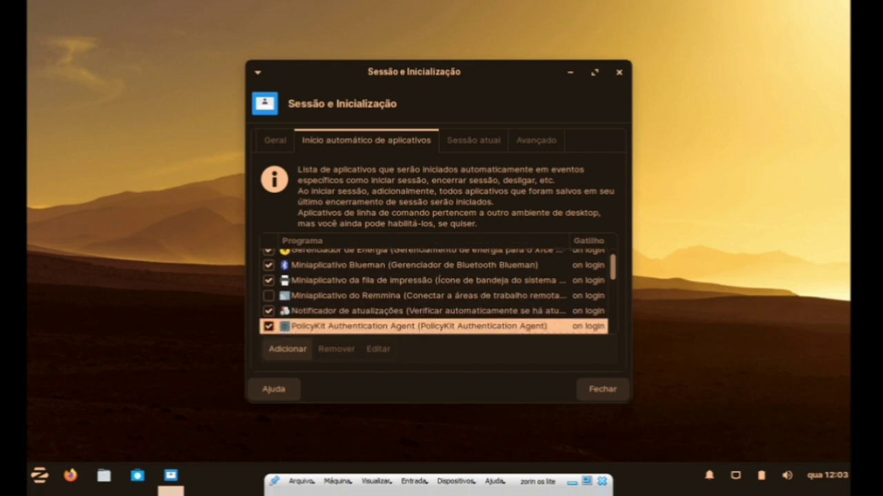
pyautogui.press('Down')
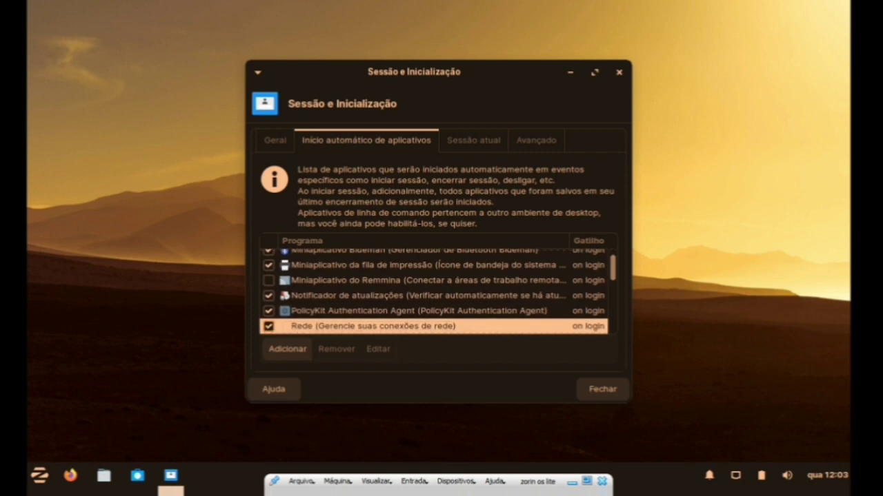
pyautogui.press('Down')
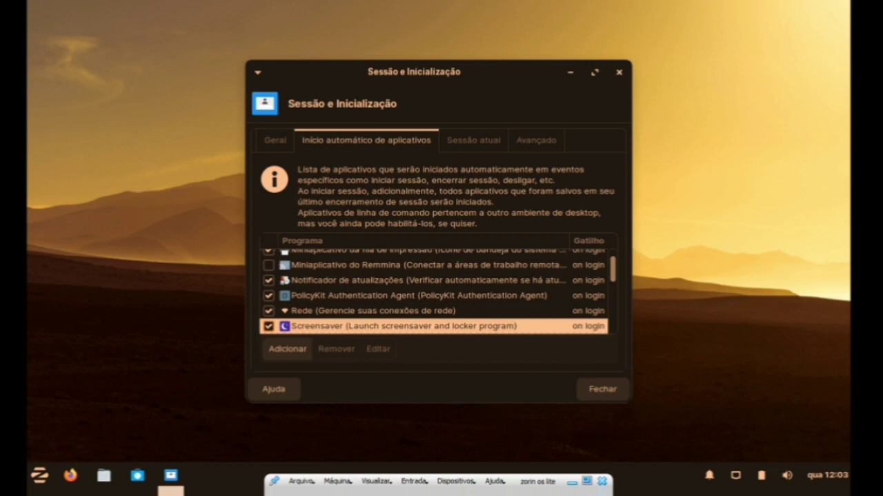
pyautogui.press('Down')
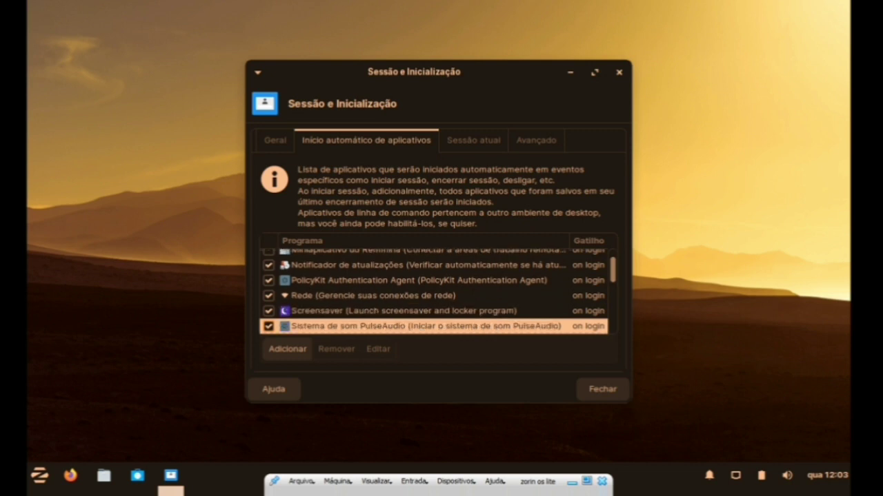
pyautogui.press('Down')
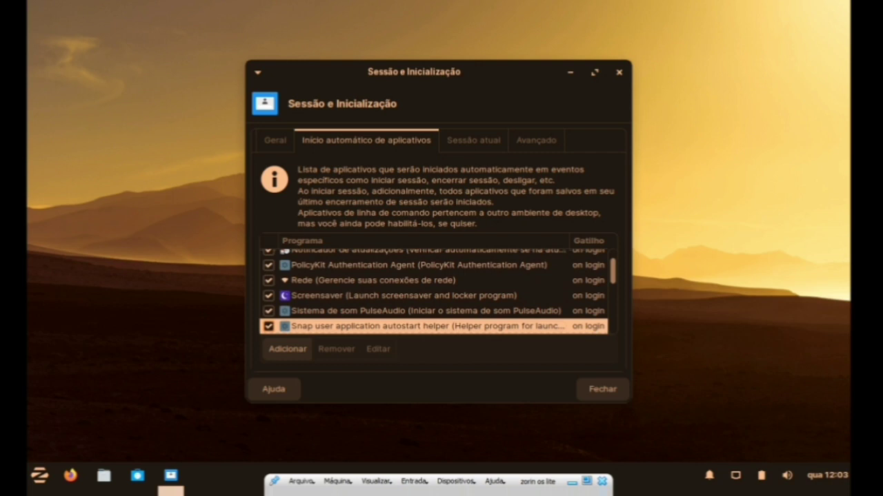
pyautogui.press('Down')
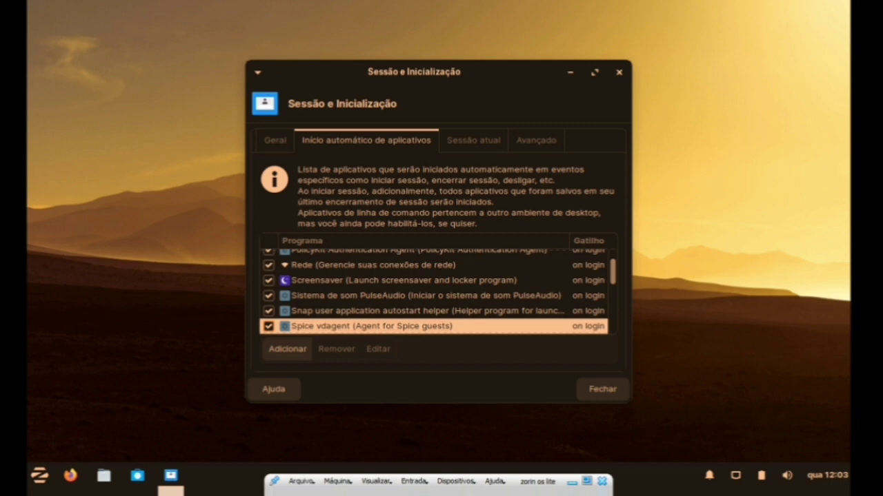
pyautogui.press('Down')
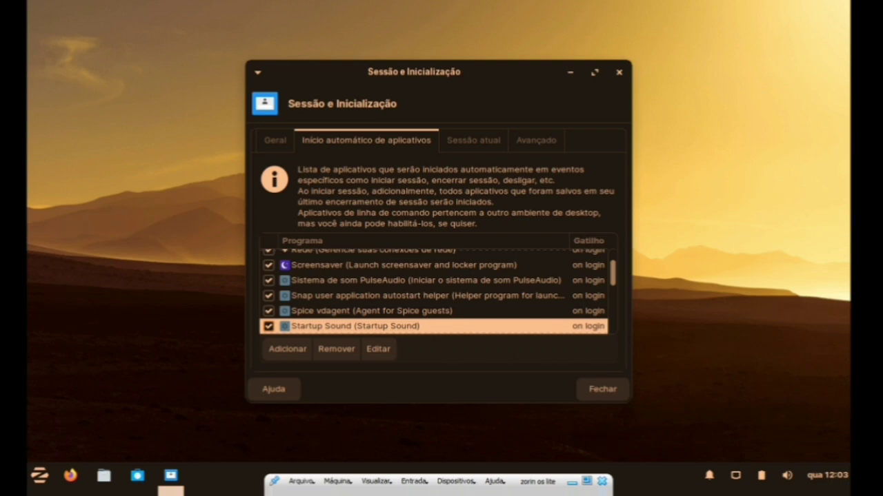
pyautogui.hotkey('alt', 'F4')
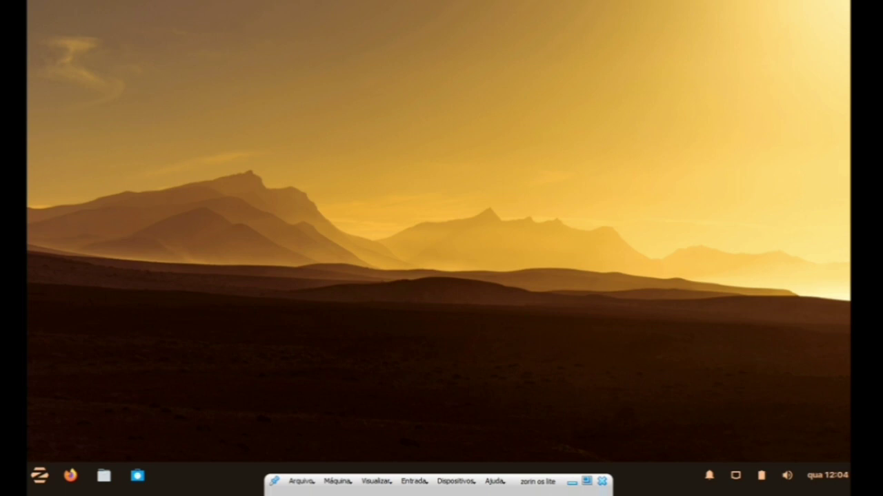
# Run the command orca -s through the application finder to open the screen reader's preferences
pyautogui.hotkey('alt', 'F2')
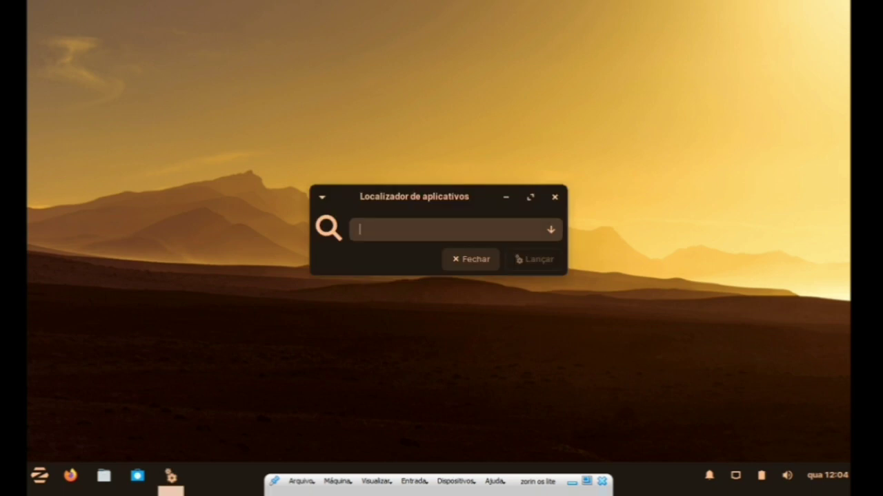
pyautogui.write('orca')
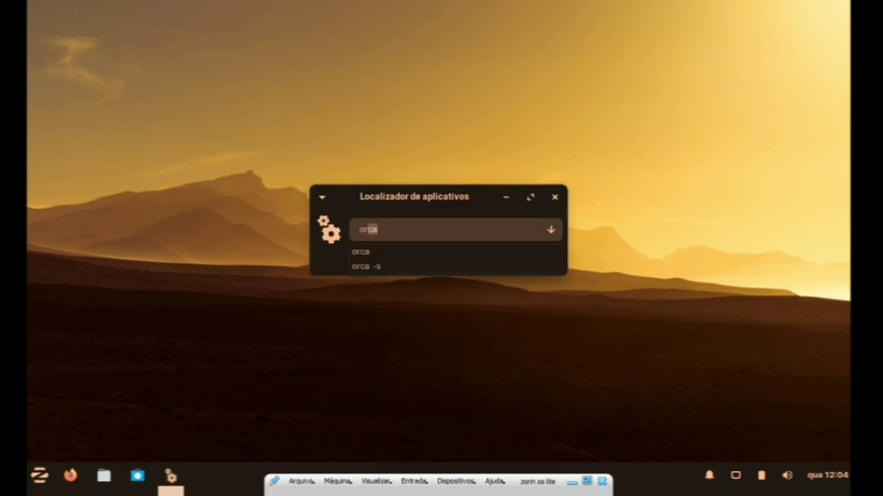
pyautogui.write(' -s')
pyautogui.press('Return')
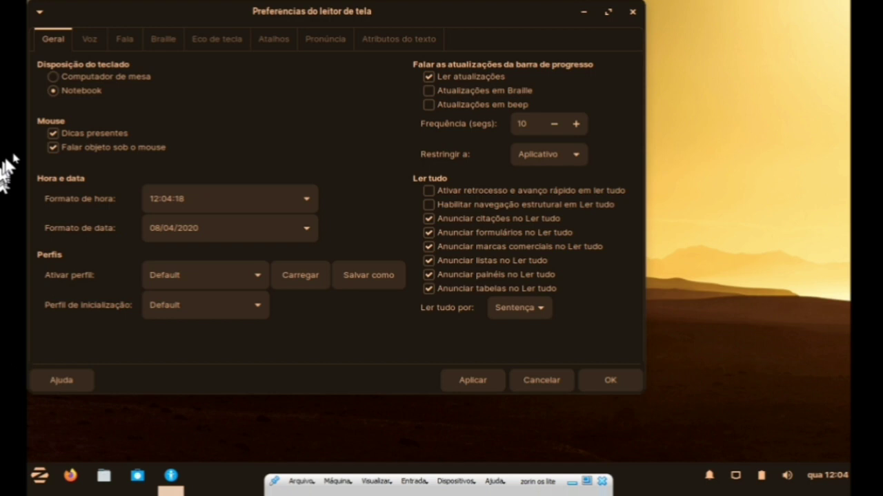
# Move the screen reader preferences toward the middle of the desktop, check the Notebook keyboard layout option, and close the window
pyautogui.moveTo(195, 20); pyautogui.dragTo(318, 29)
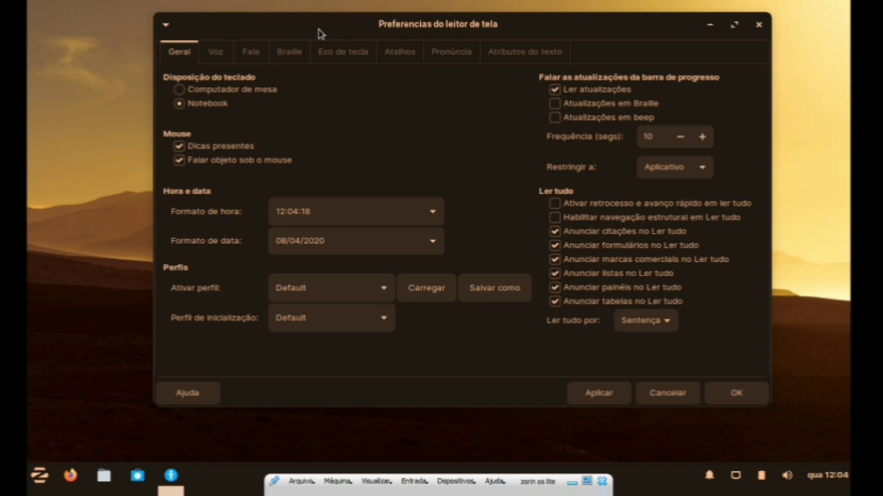
pyautogui.click(244, 103)
pyautogui.press('Escape')
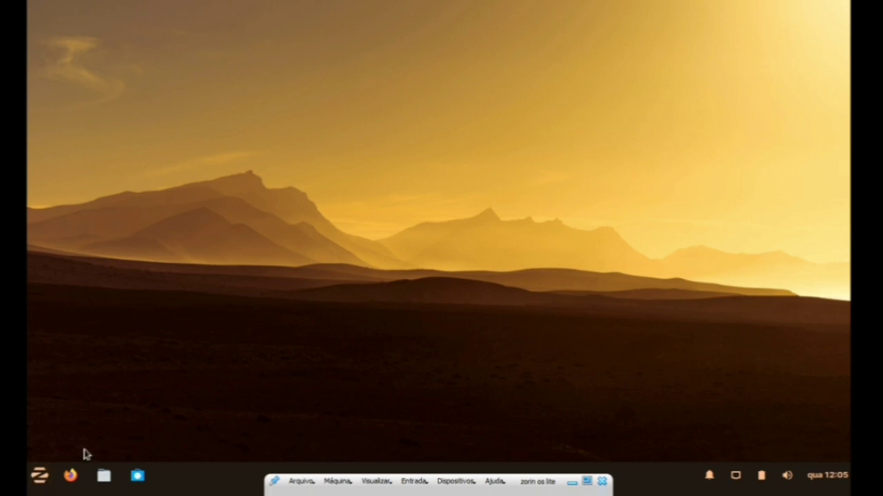
# Open the Downloads folder from the application menu, view the Lixeira folder, and close the file manager
pyautogui.click(40, 475)
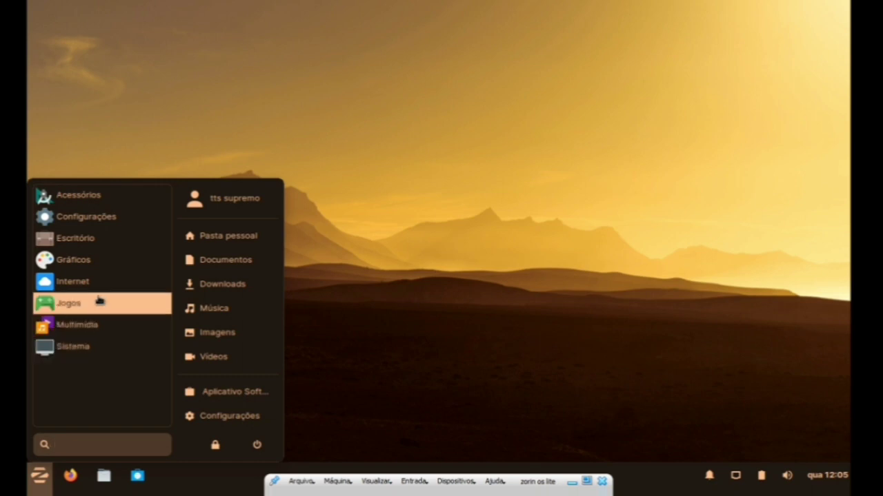
pyautogui.click(249, 290)
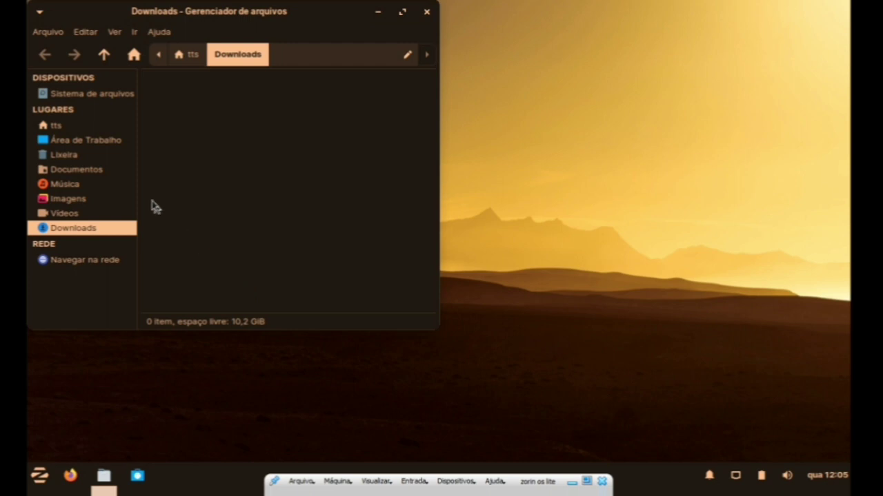
pyautogui.click(64, 154)
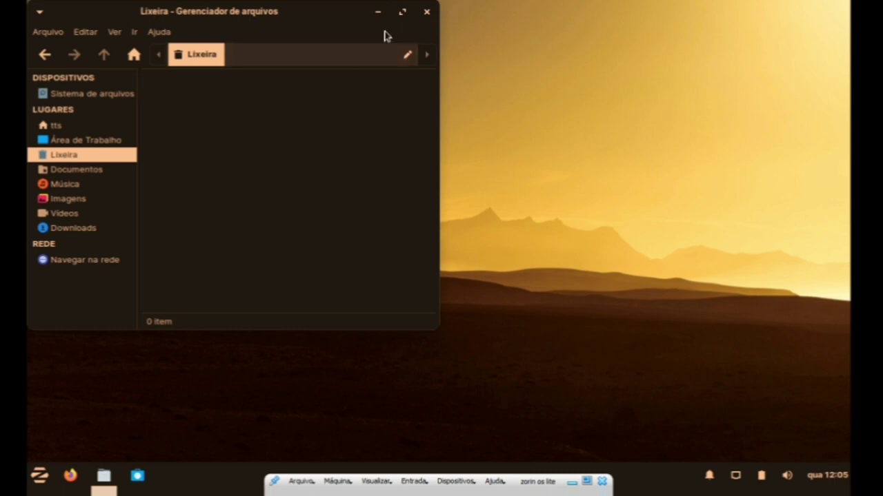
pyautogui.click(426, 12)
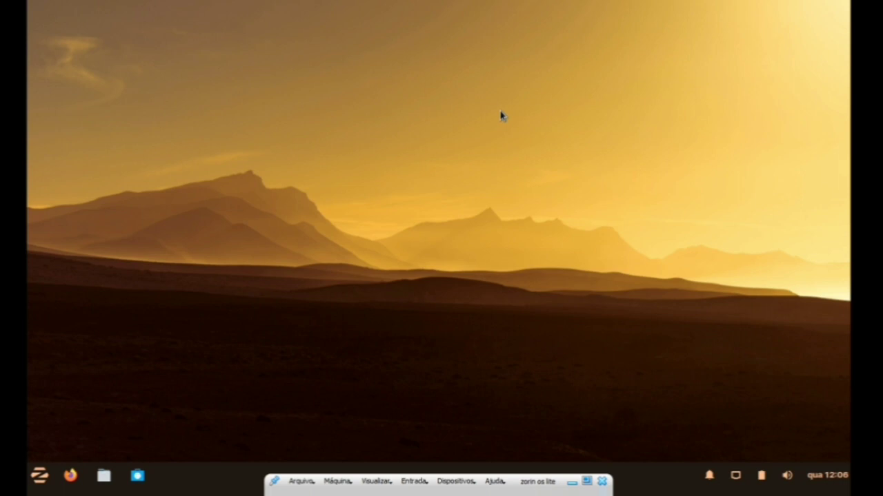
# Reopen the application menu and enter the Configurações category from its list of categories
pyautogui.press('super')
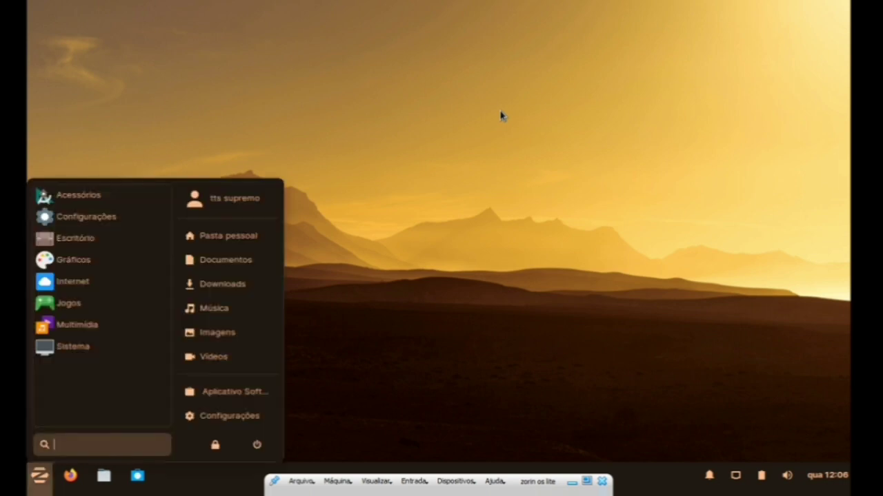
pyautogui.press('Up')
pyautogui.press('Up')
pyautogui.press('Up')
pyautogui.press('Up')
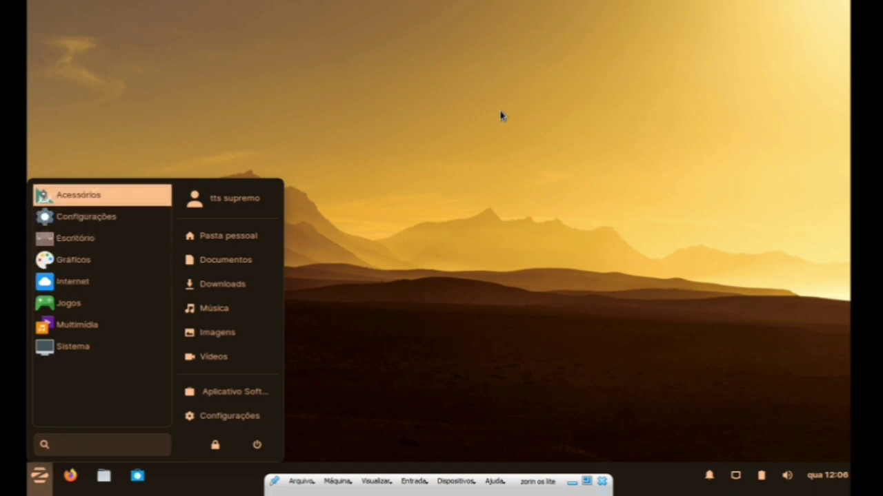
pyautogui.press('Down')
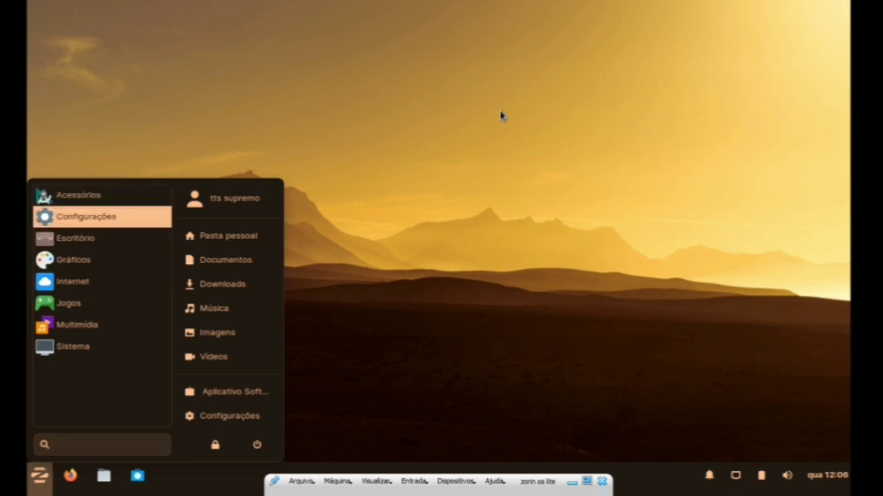
pyautogui.press('Return')
# Go through the settings list to Zorin Appearance, open it, and magnify the screen around its Apresentação layouts
pyautogui.press('Down')
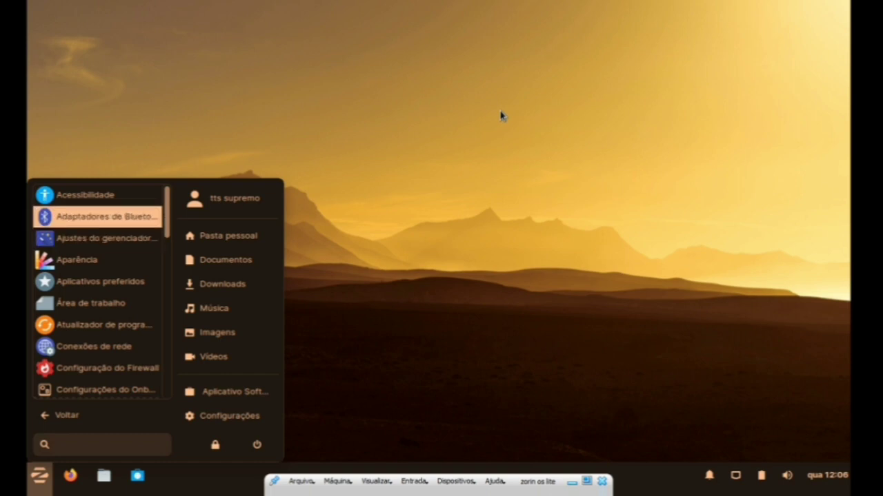
pyautogui.press('Down')
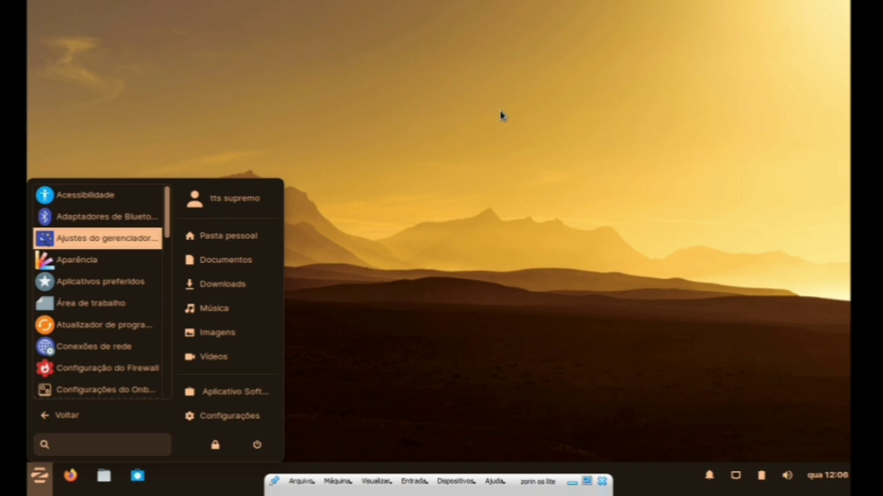
pyautogui.press('Down')
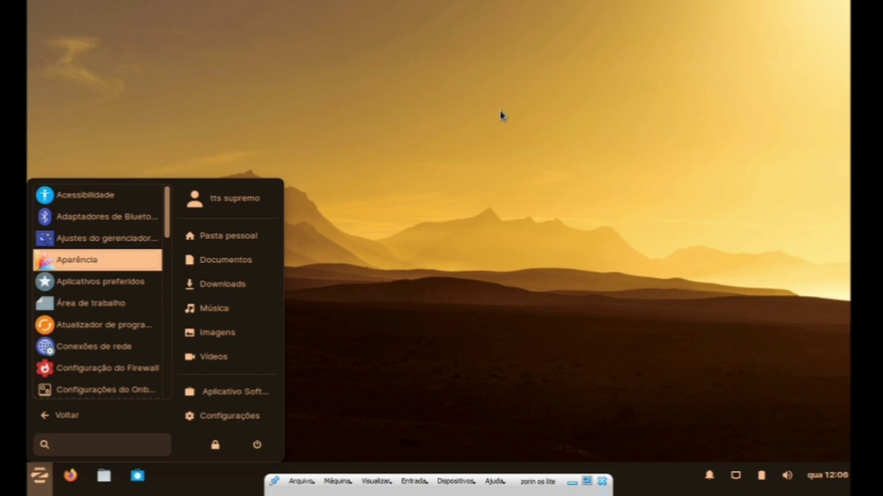
pyautogui.press('End')
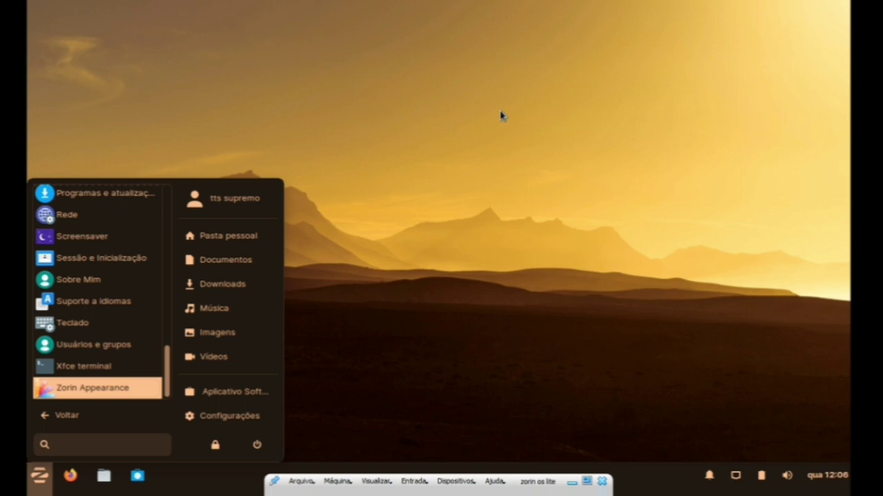
pyautogui.click(501, 116)
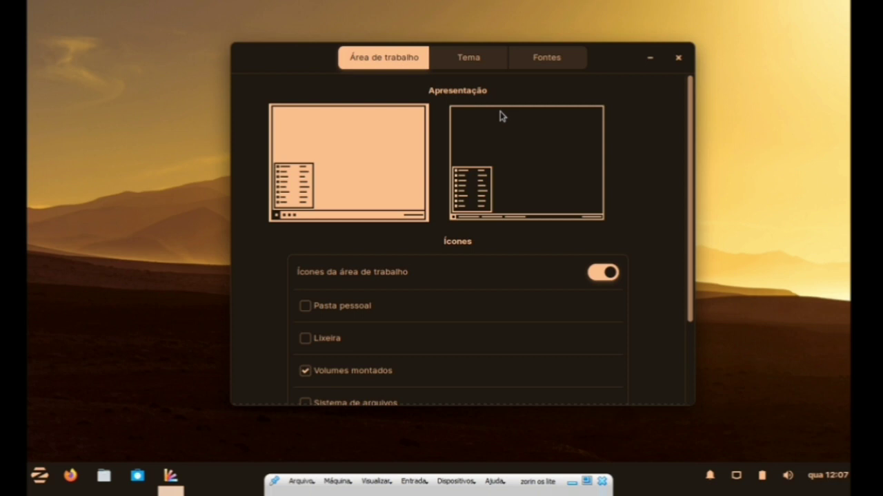
pyautogui.press('super+alt+8')
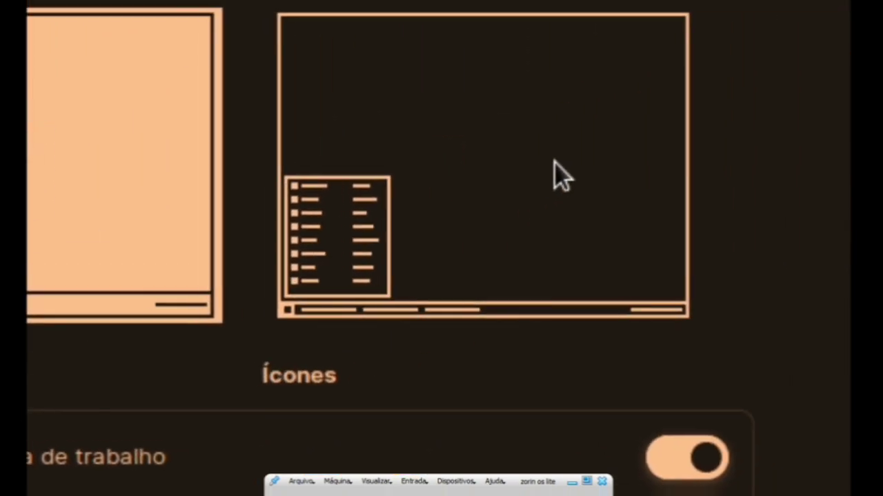
# Try the panel layout with labelled window buttons, check the Zorin Appearance entry in the taskbar, and switch back to the icon-only layout
pyautogui.click(552, 164)
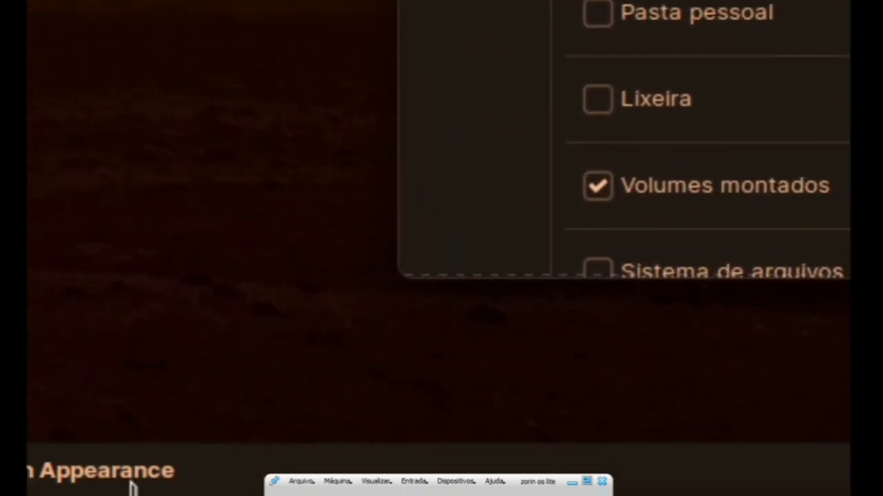
pyautogui.click(133, 488)
pyautogui.click(133, 488)
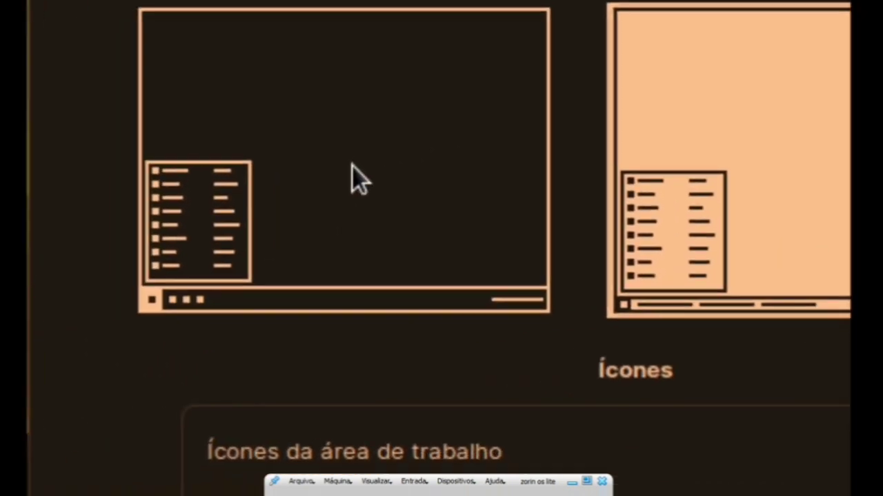
pyautogui.click(352, 167)
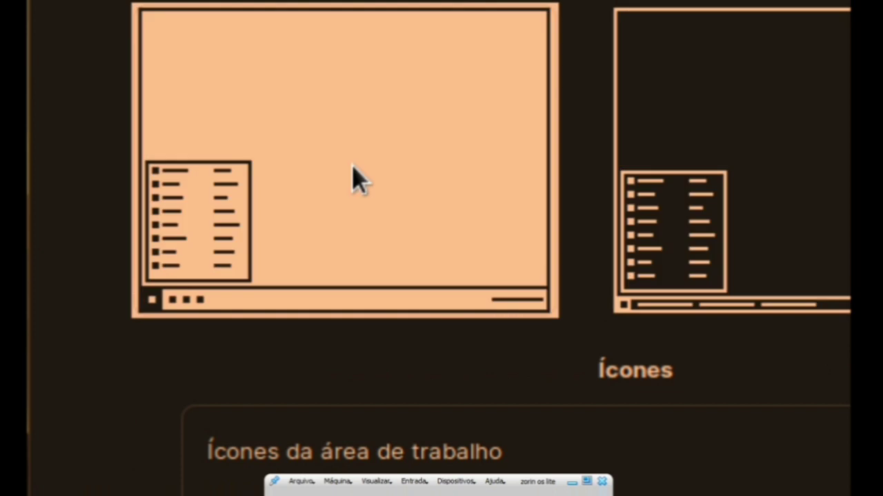
# Look over the desktop icon options, try blue and settle on green as the theme's Cor de Realce, and close the appearance window
pyautogui.scroll(-5, 351, 178)
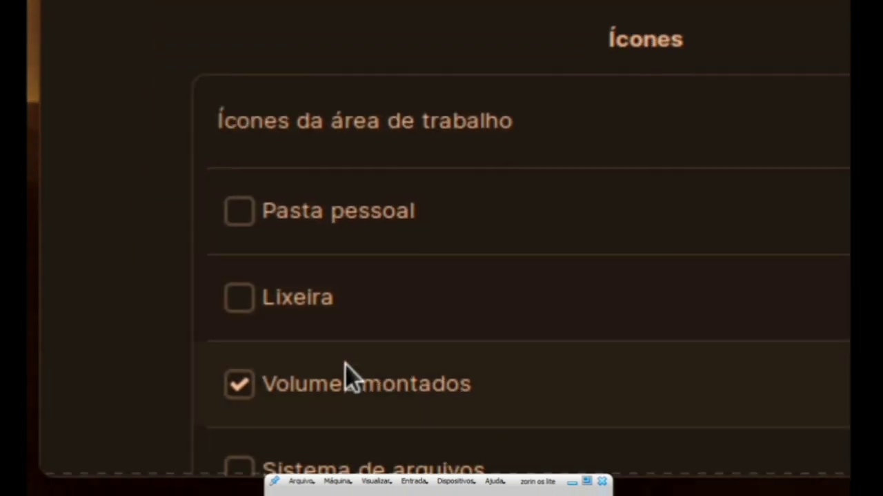
pyautogui.scroll(2, 347, 374)
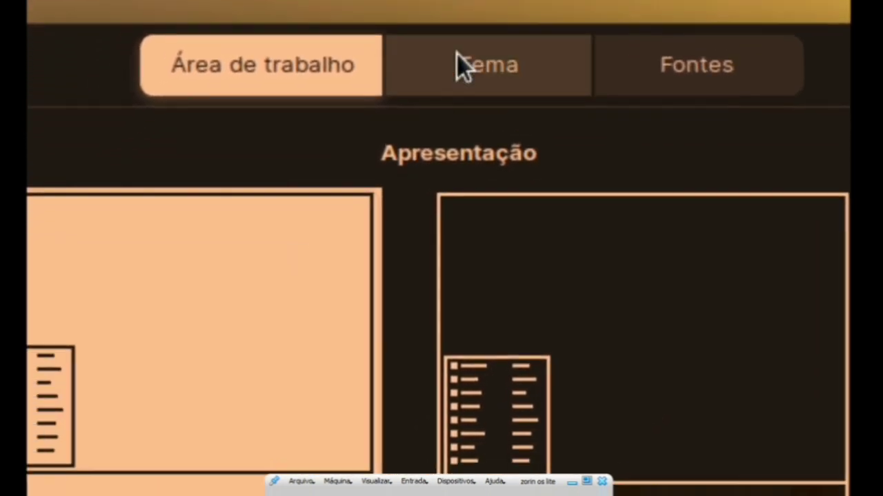
pyautogui.click(457, 55)
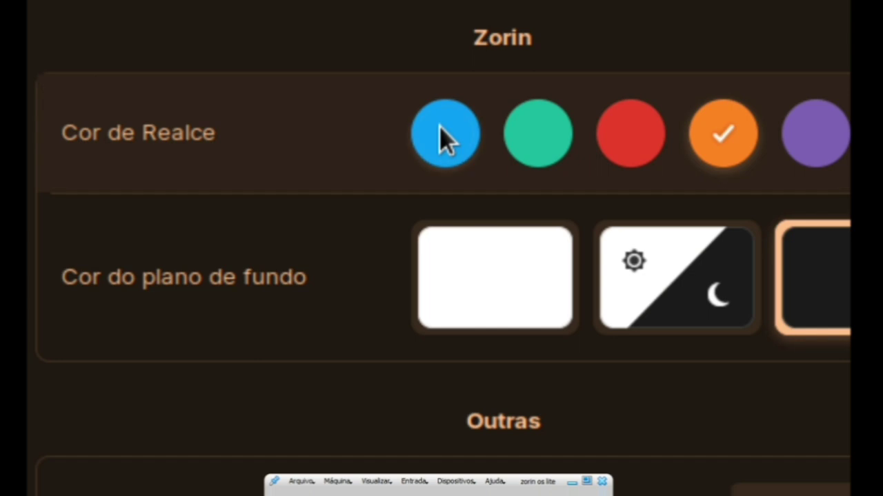
pyautogui.click(445, 134)
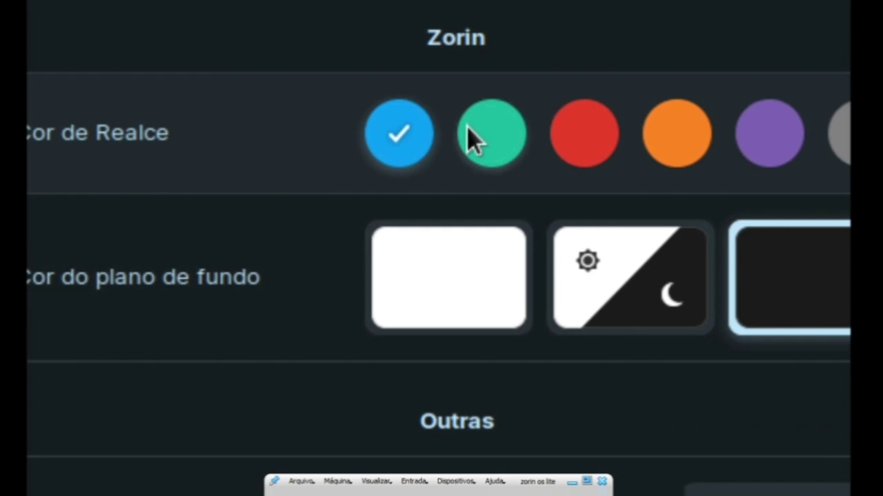
pyautogui.click(471, 140)
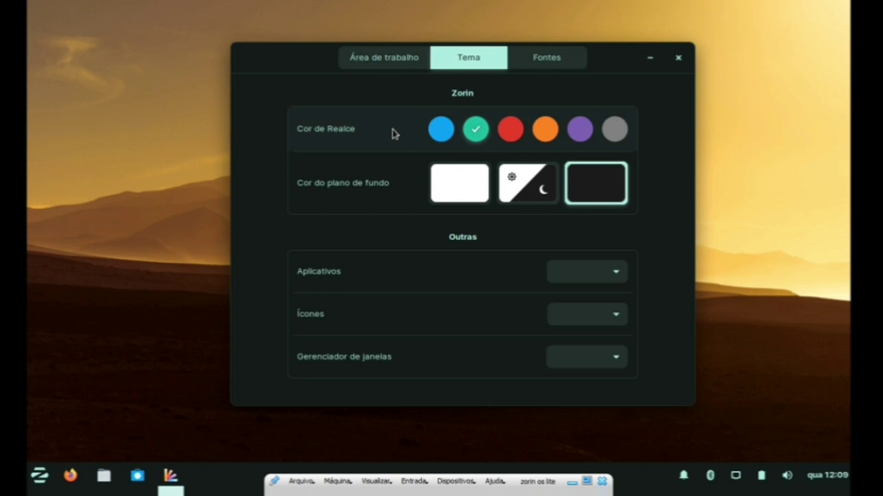
pyautogui.hotkey('alt', 'F4')
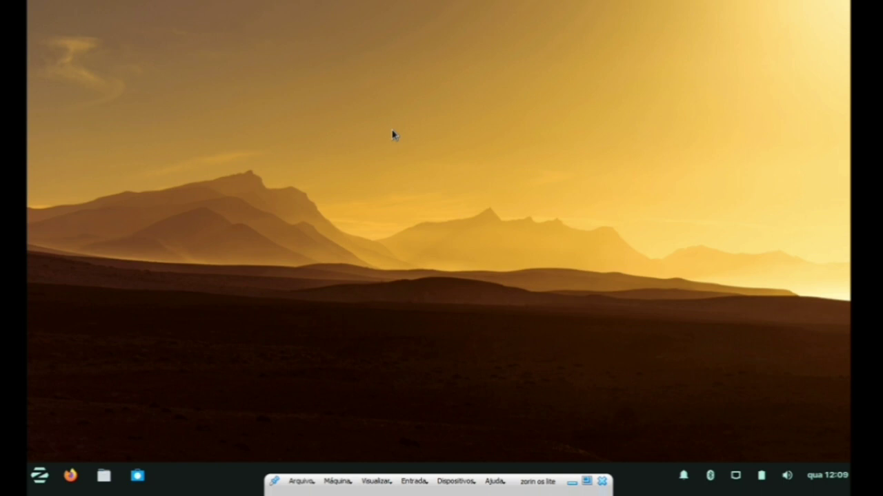
# Open the application menu and go through its categories down to Gráficos and back up to Acessórios
pyautogui.press('super')
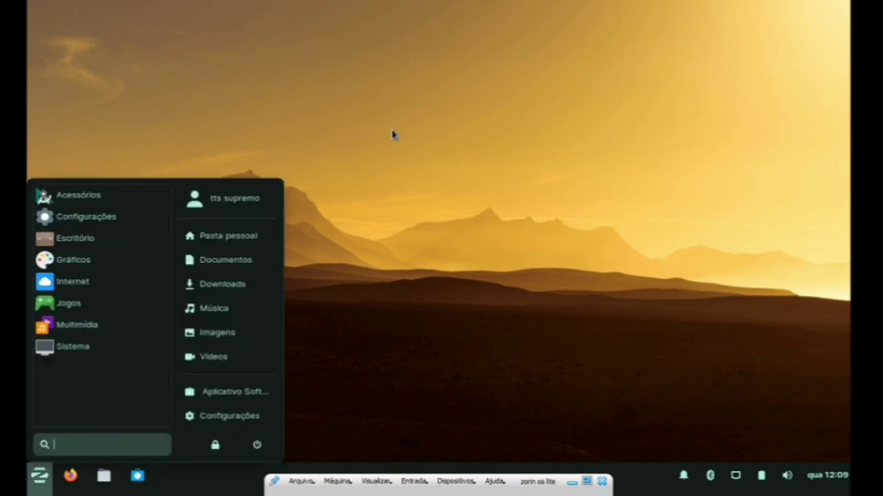
pyautogui.press('Down')
pyautogui.press('Down')
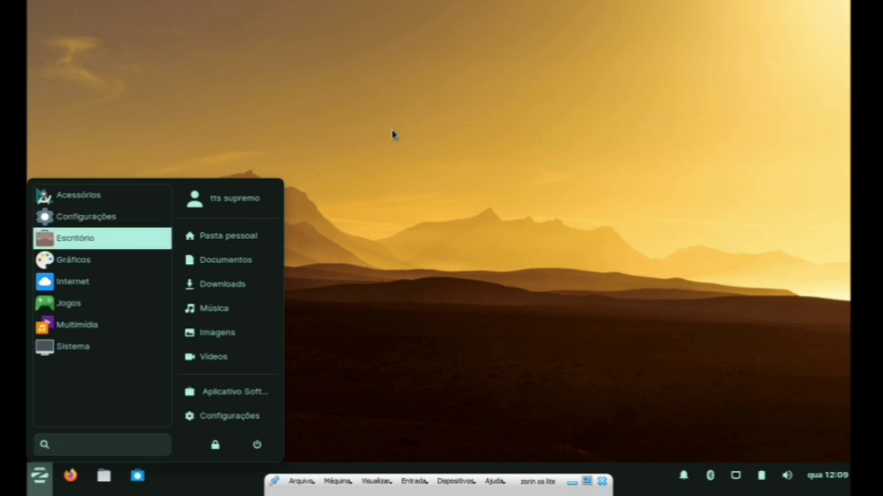
pyautogui.press('Down')
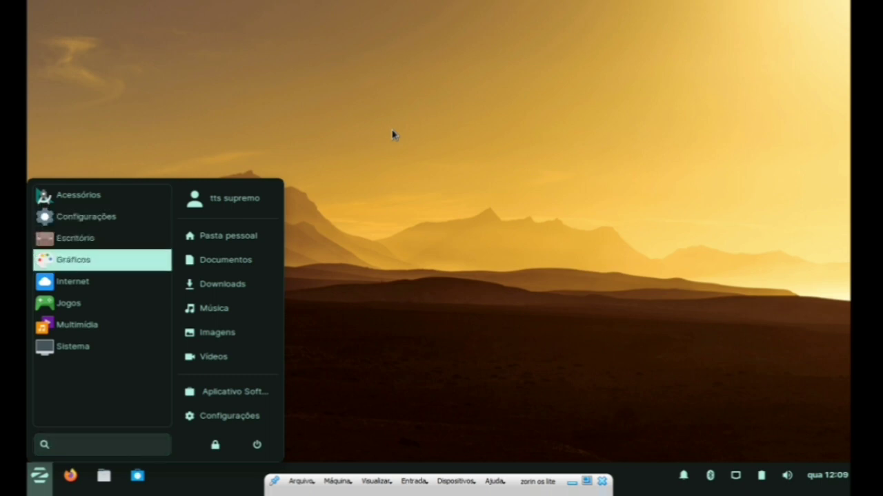
pyautogui.press('Up')
pyautogui.press('Up')
pyautogui.press('Up')
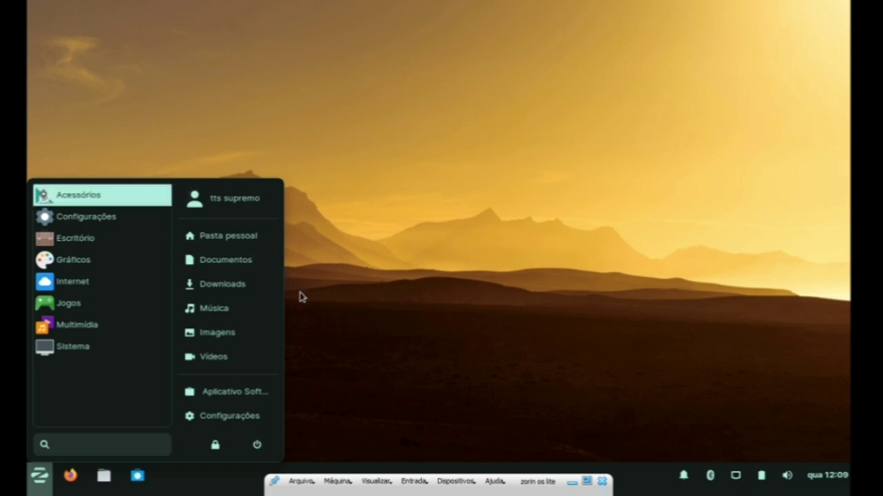
# Open Pasta pessoal, widen the file manager window across most of the desktop, and close it
pyautogui.click(227, 237)
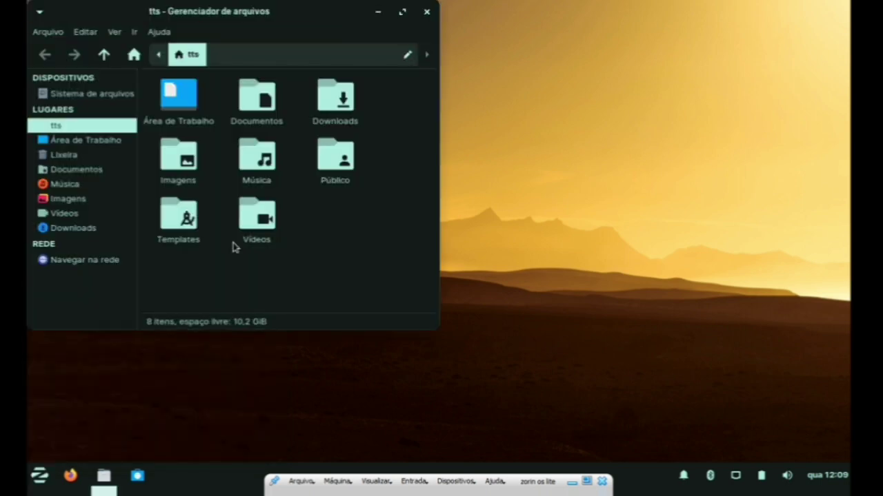
pyautogui.click(443, 184)
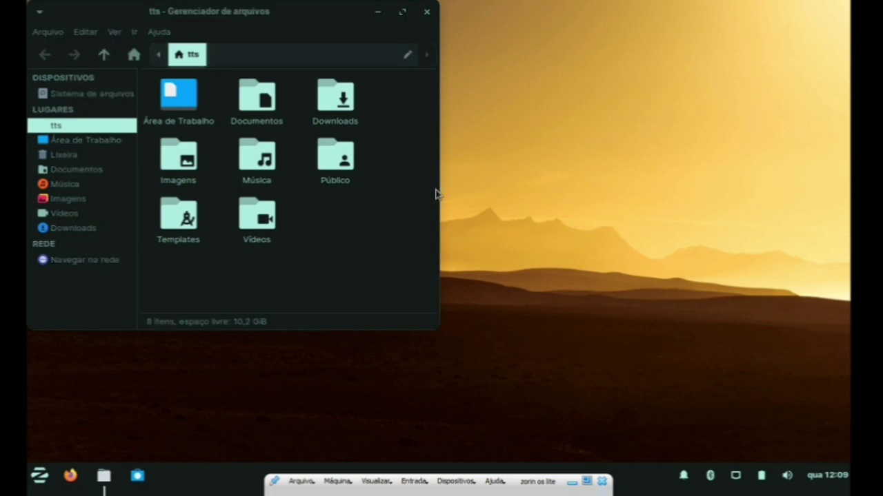
pyautogui.moveTo(438, 190); pyautogui.dragTo(760, 215)
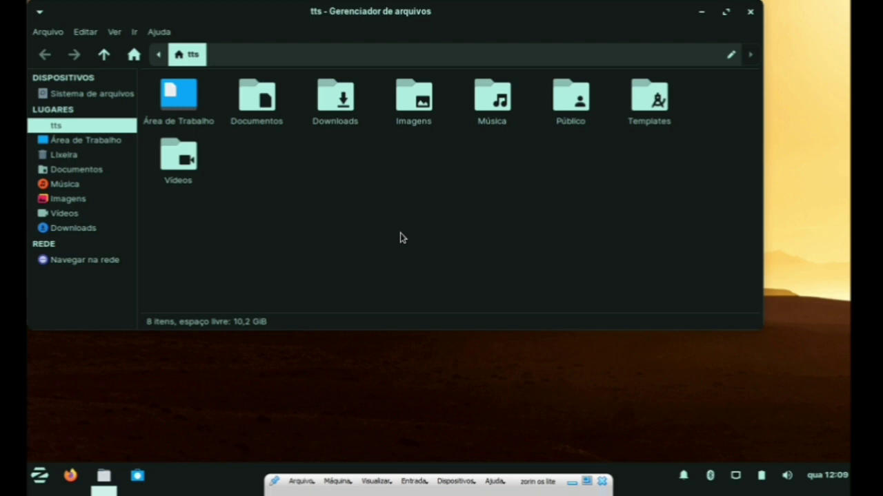
pyautogui.hotkey('alt', 'F4')
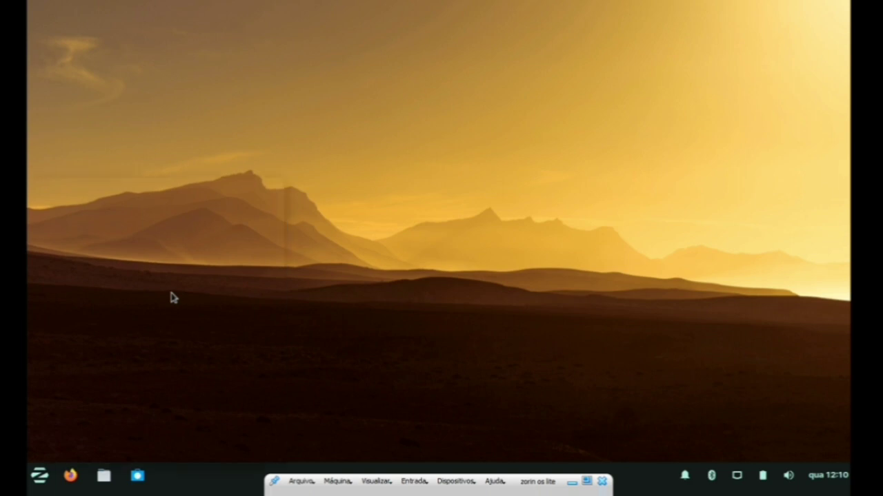
# Open the software store from the application menu, view its list of installed applications, and close it
pyautogui.press('super')
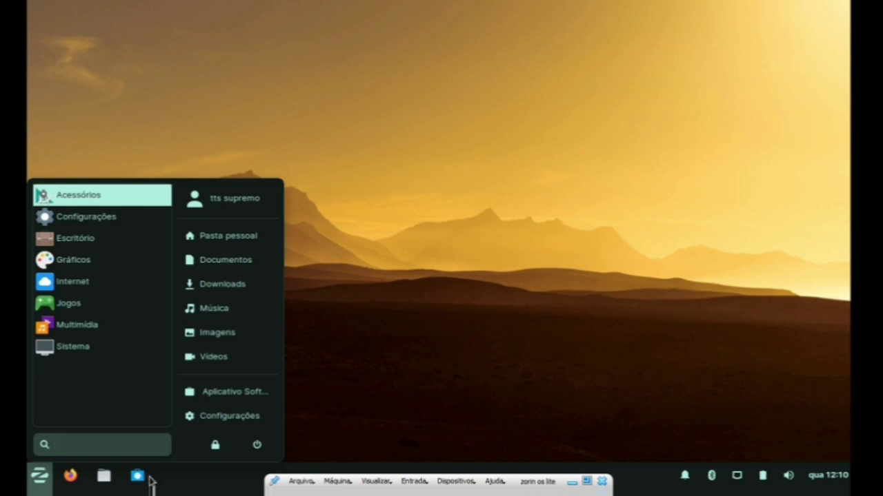
pyautogui.click(228, 396)
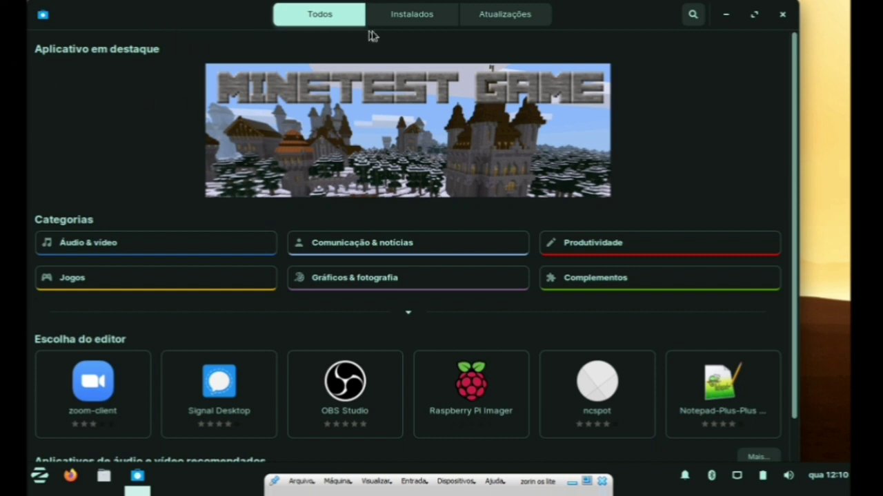
pyautogui.click(411, 18)
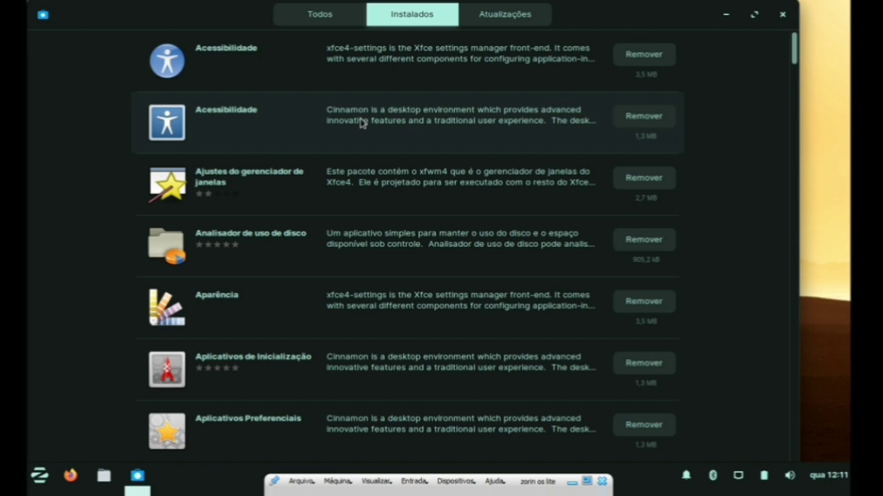
pyautogui.hotkey('alt', 'F4')
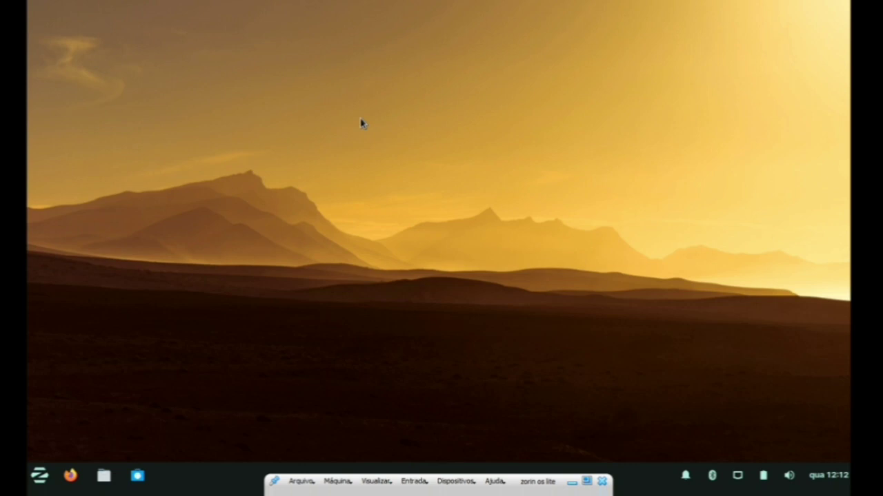
# Reopen the software store, run the installed Cinnamon Acessibilidade application to view its Visual options, and close its settings window
pyautogui.press('super')
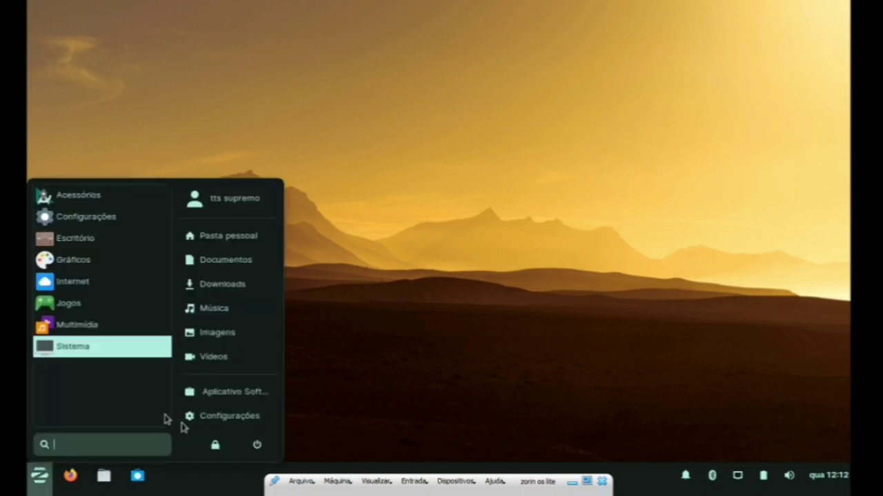
pyautogui.click(233, 391)
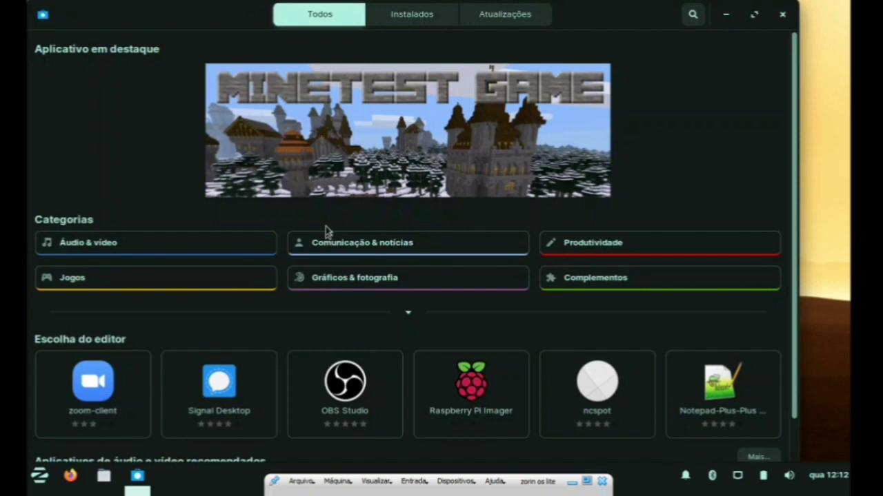
pyautogui.click(405, 16)
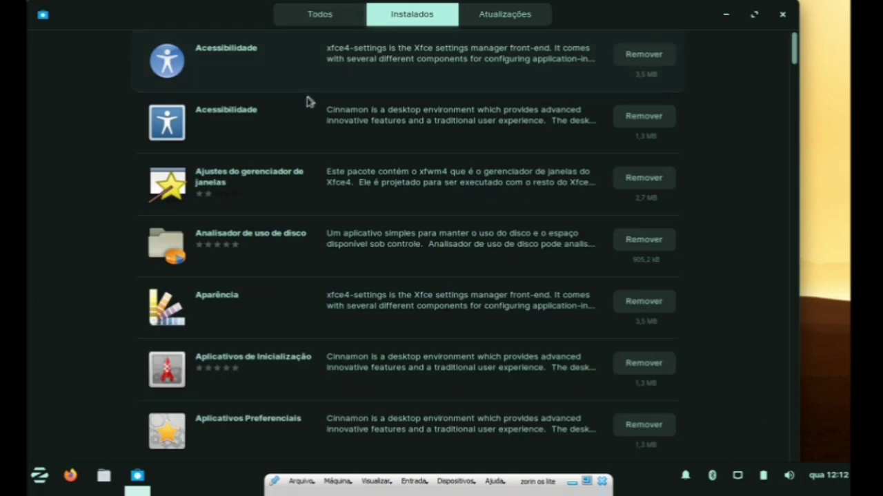
pyautogui.click(323, 124)
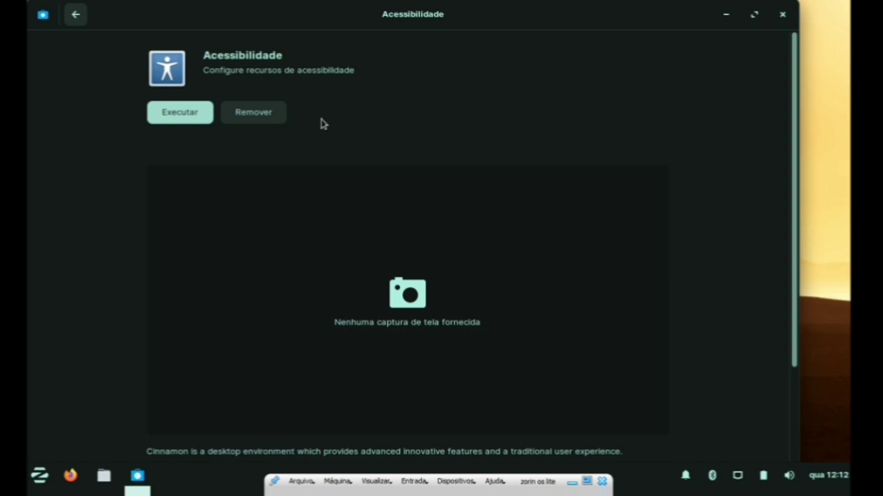
pyautogui.click(191, 124)
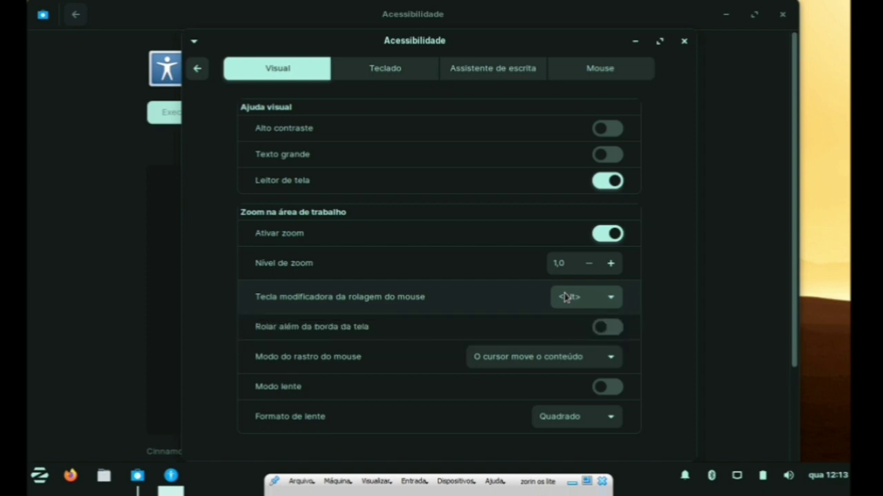
pyautogui.hotkey('alt', 'F4')
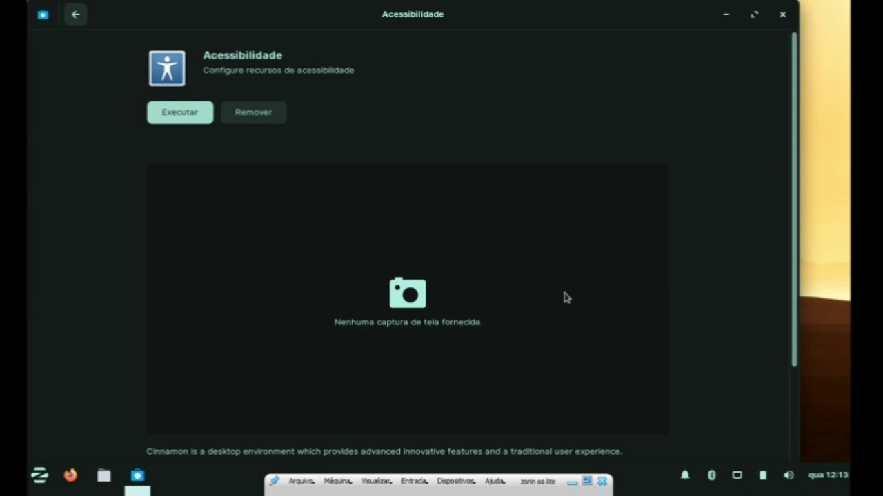
# Read the Acessibilidade page in the software store down to its Detalhes section, magnify parts of it, and close the store
pyautogui.scroll(5, 564, 297)
pyautogui.scroll(-5, 565, 298)
pyautogui.scroll(-3, 564, 297)
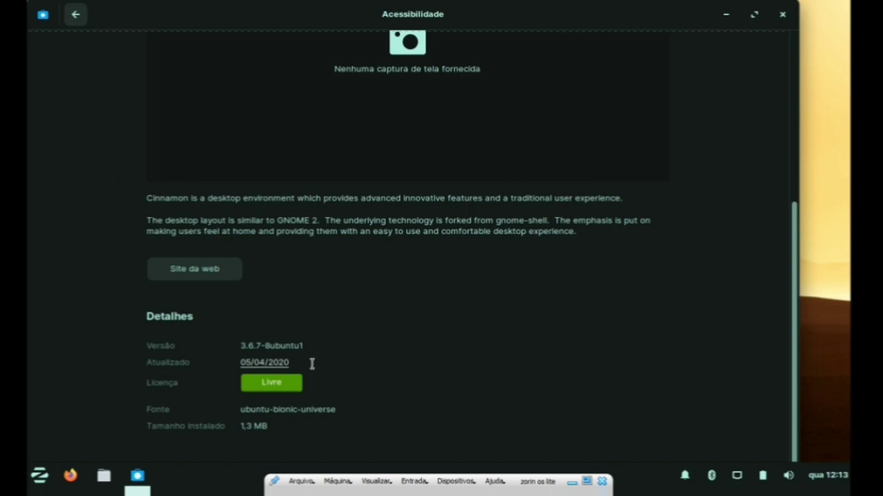
pyautogui.press('alt')
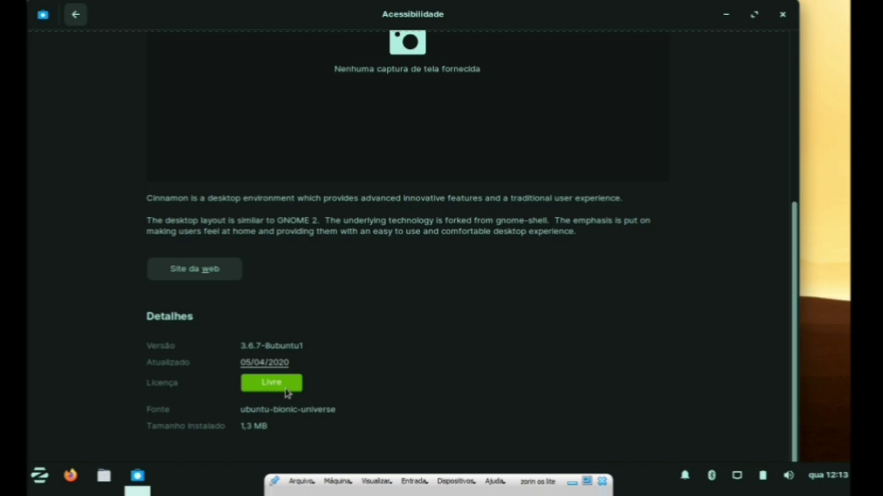
pyautogui.scroll(5, 287, 393)
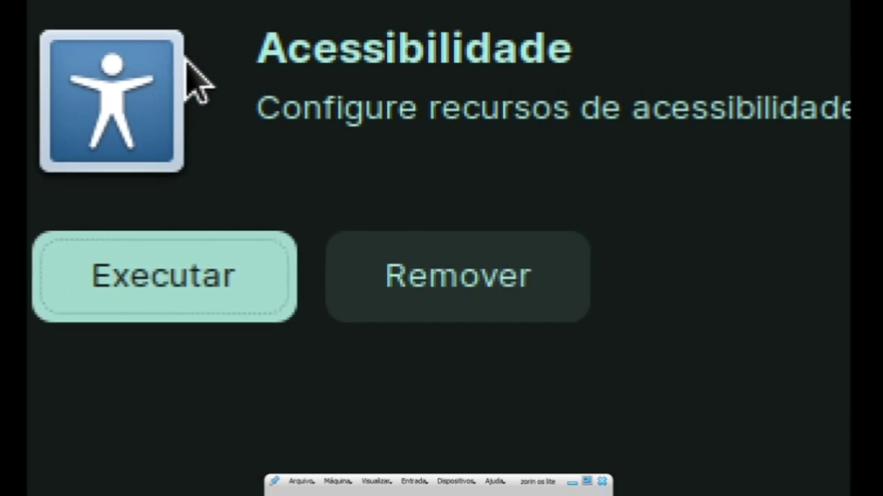
pyautogui.scroll(10, 286, 69)
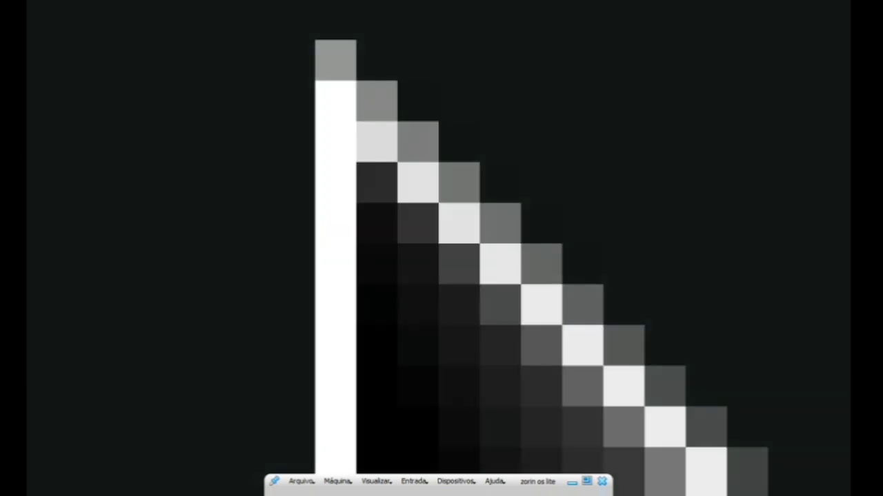
pyautogui.scroll(-8, 315, 40)
pyautogui.scroll(-2, 165, 255)
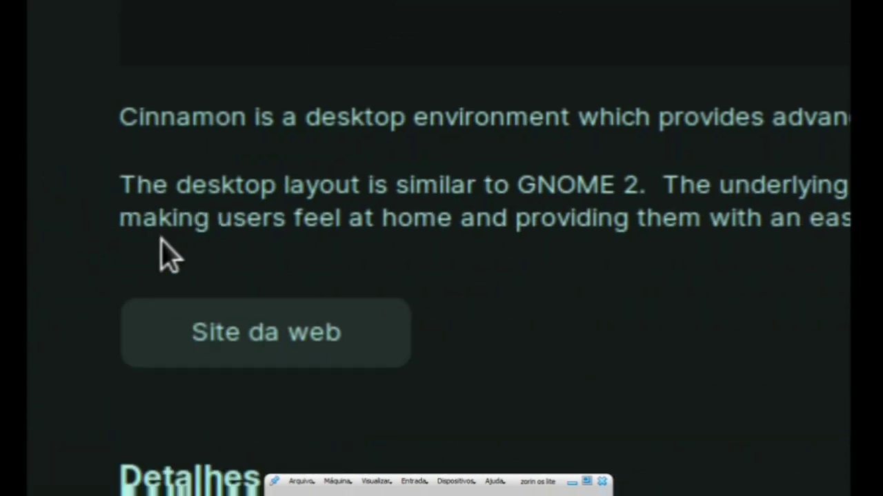
pyautogui.scroll(-3, 166, 255)
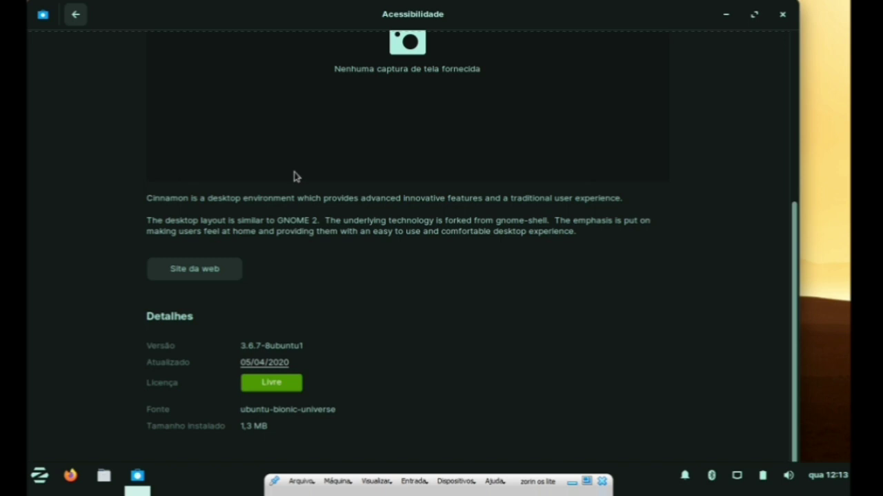
pyautogui.hotkey('alt', 'F4')
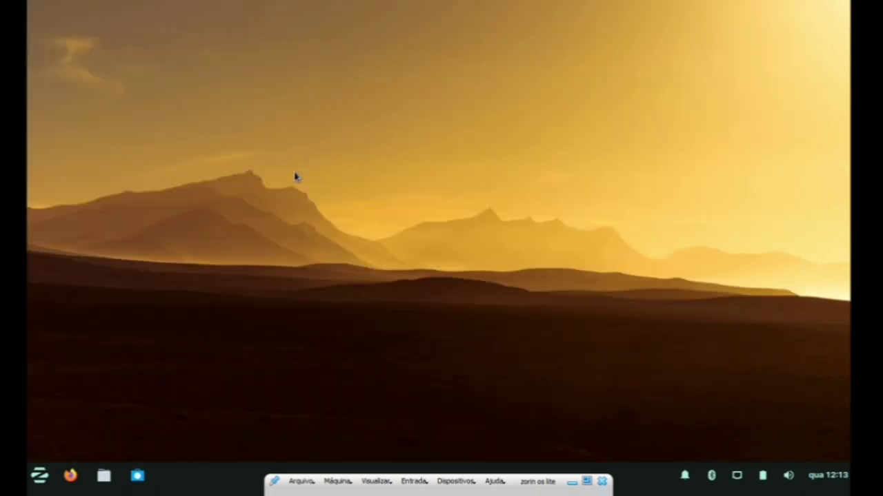